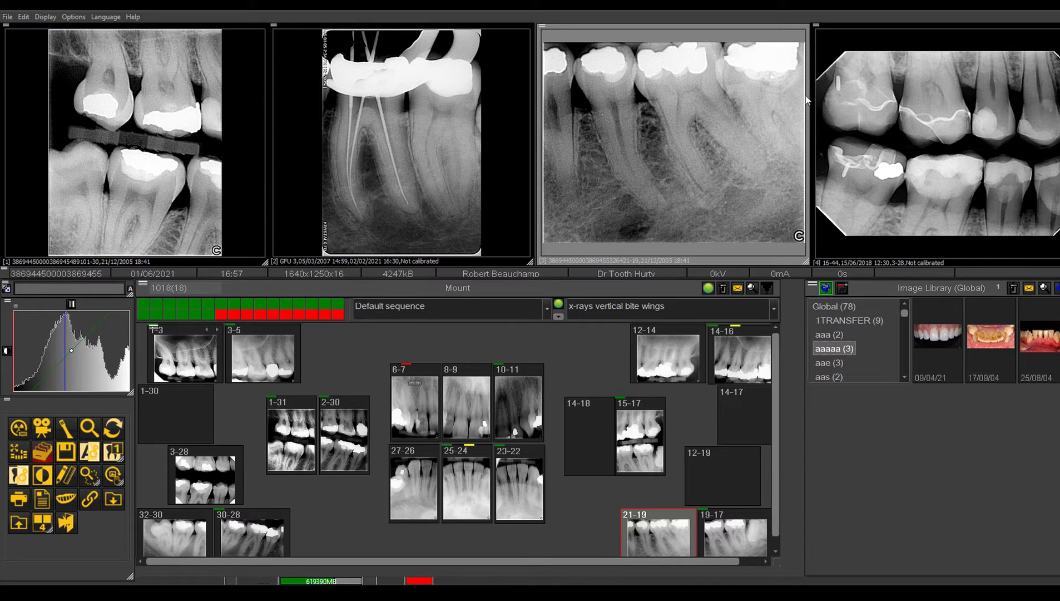
- Load the 15-17 bite-wing X-ray from the mount into the fourth viewport and display the annotation and measurement panel
left_click(941, 160)
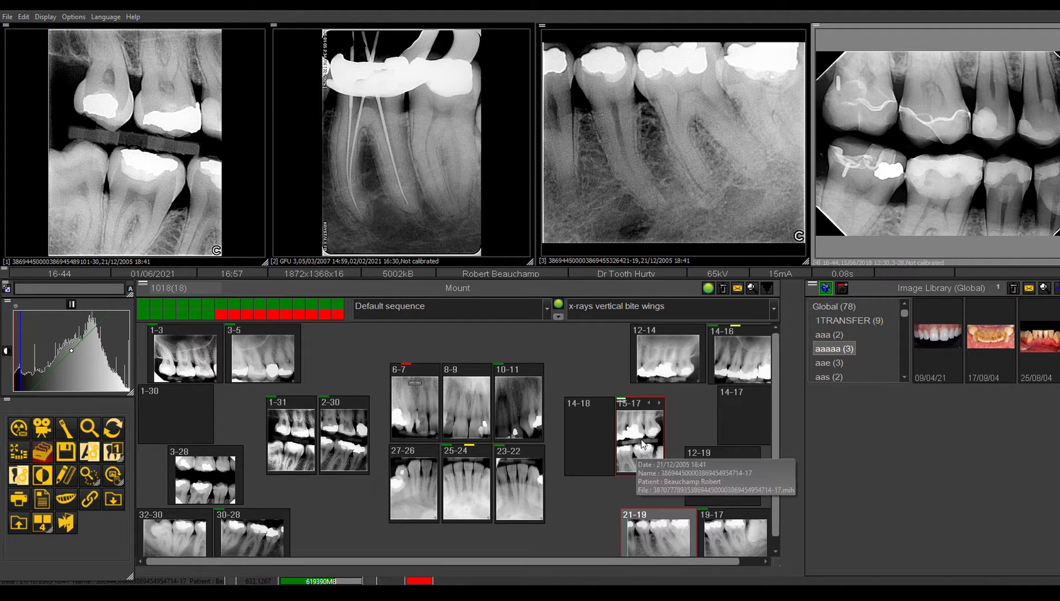
left_click_drag(646, 445, 936, 129)
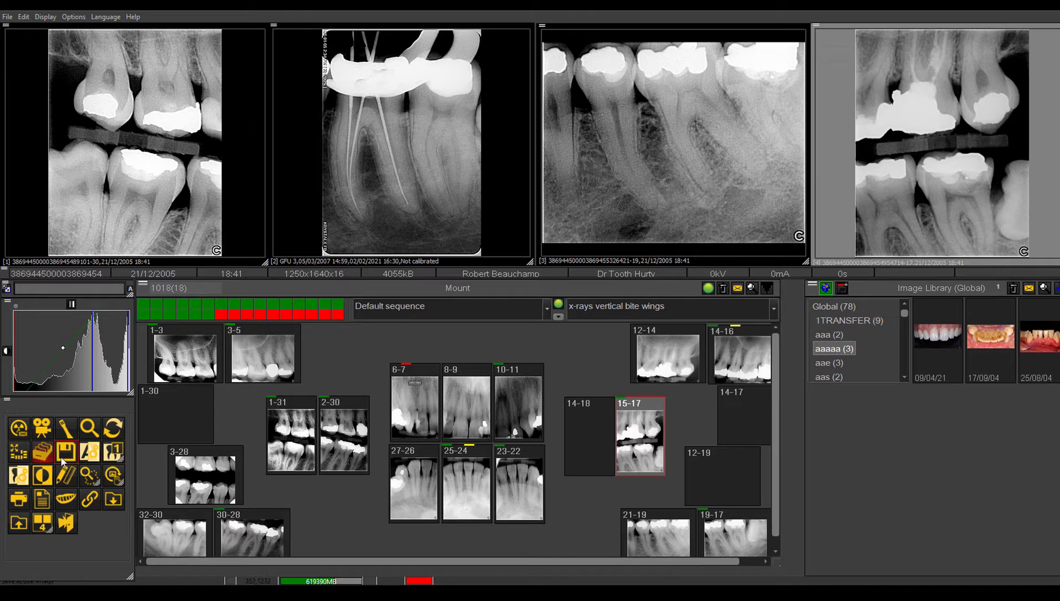
left_click(66, 474)
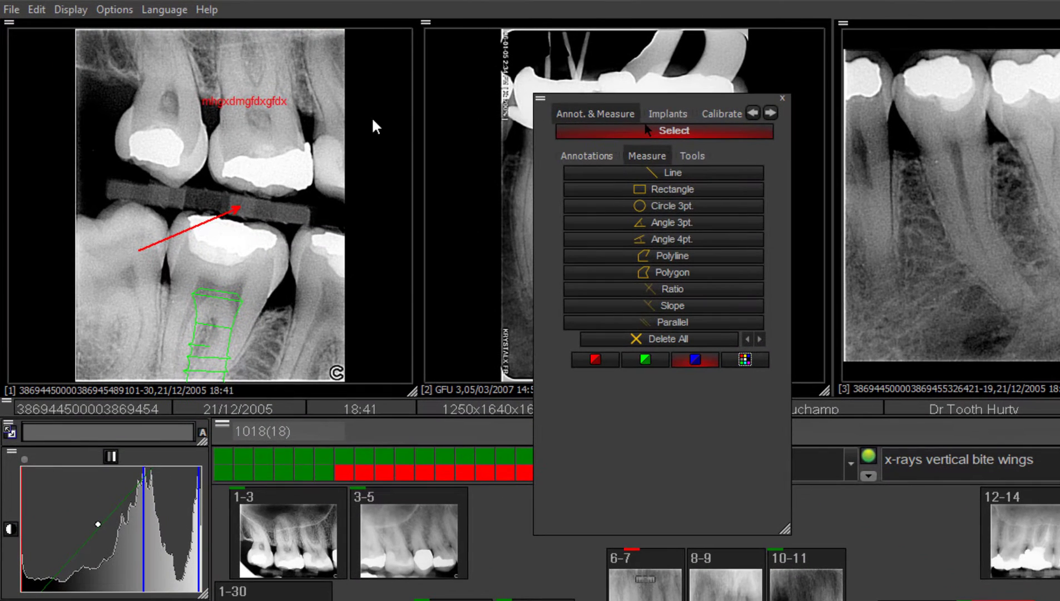
left_click(78, 10)
mouse_move(89, 35)
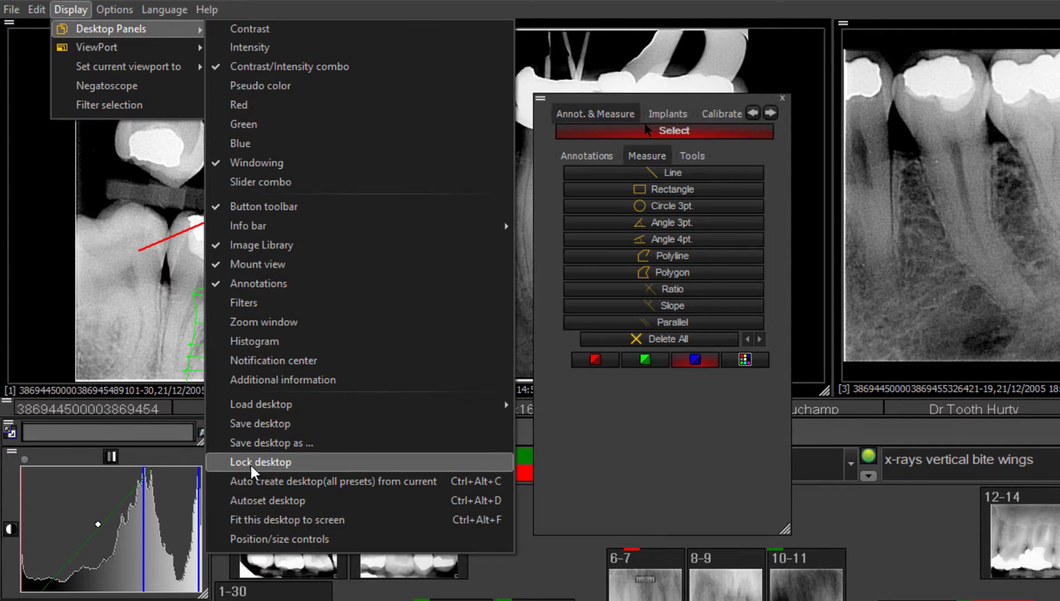
left_click(394, 591)
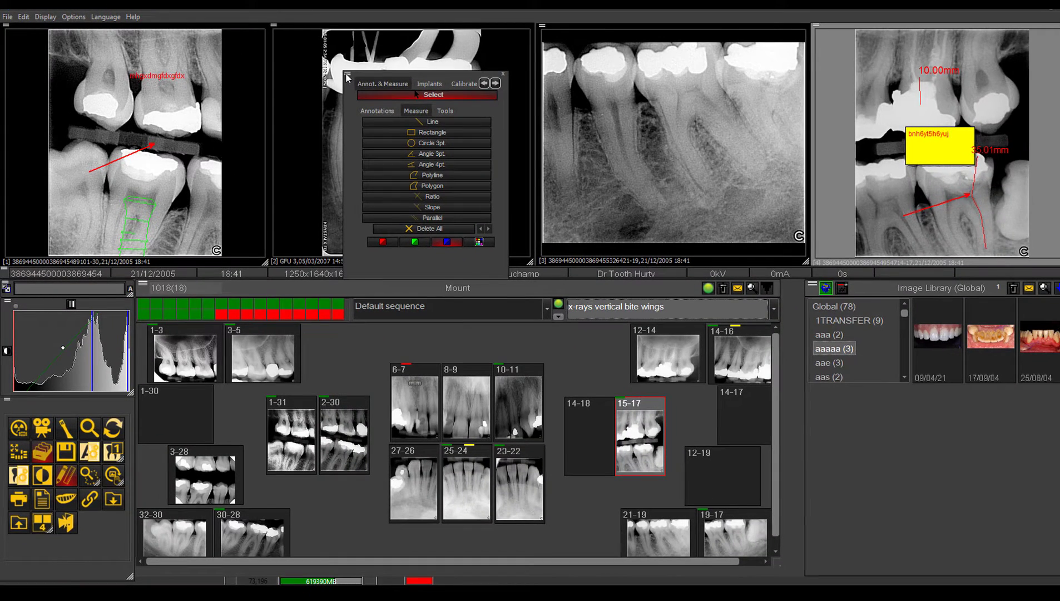
- Place the annotation and measurement panel in the empty space below the Image Library and save the desktop layout
left_click_drag(346, 78, 809, 391)
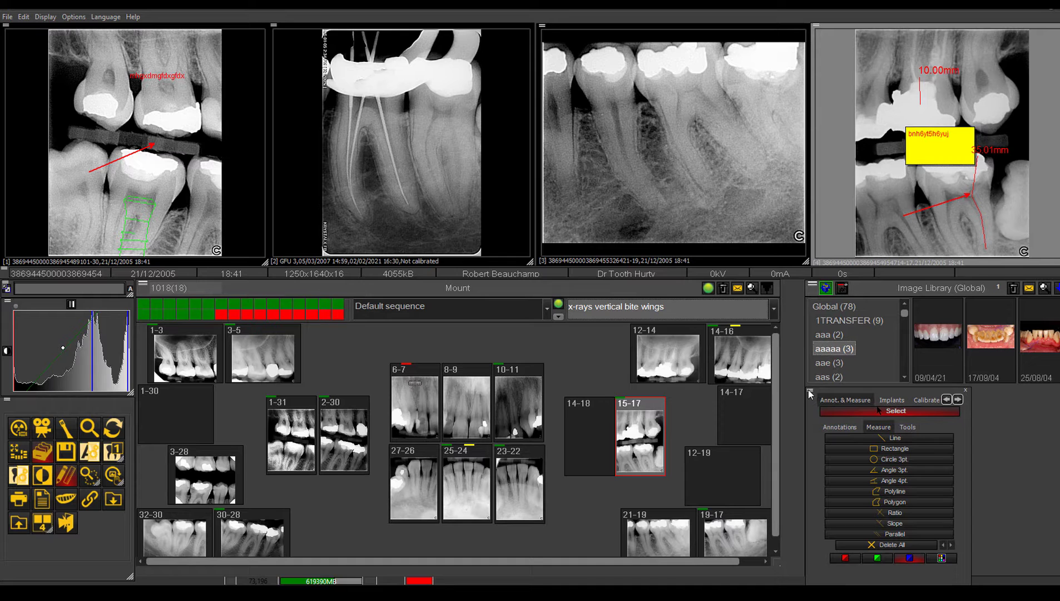
left_click(45, 17)
mouse_move(114, 35)
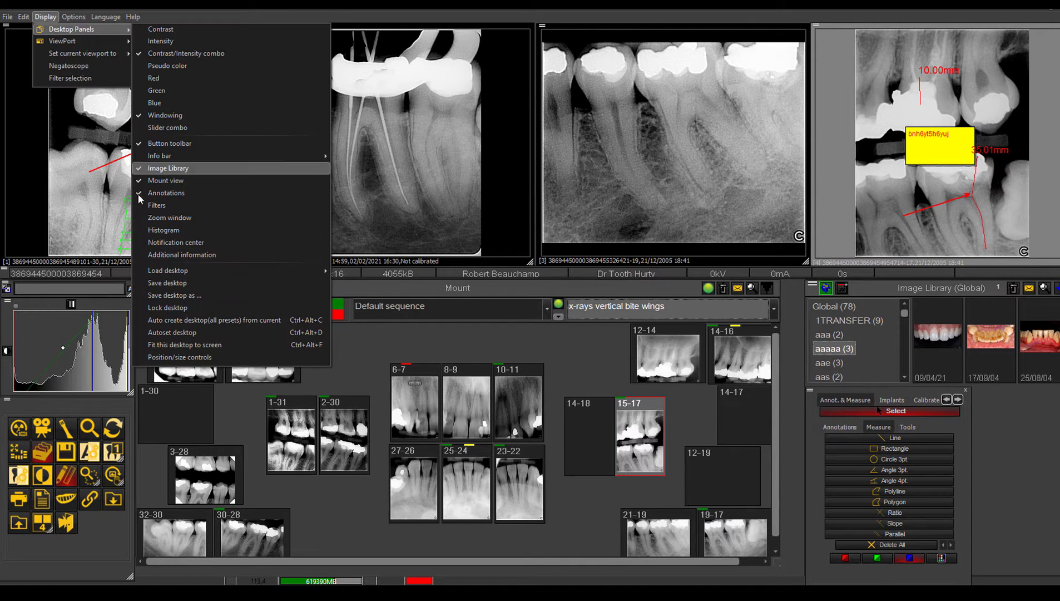
left_click(166, 284)
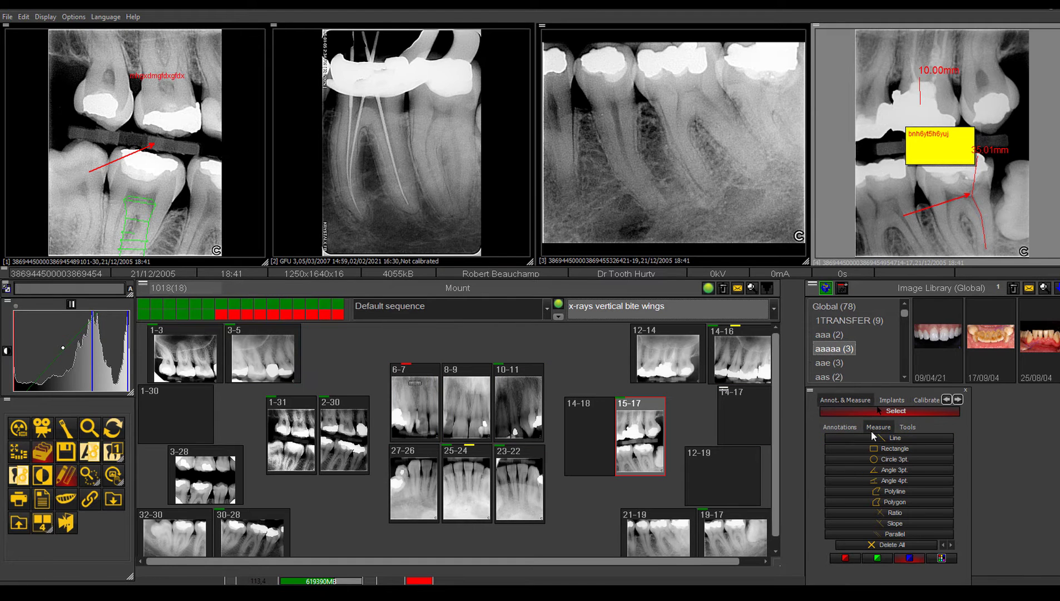
left_click(67, 476)
left_click(67, 477)
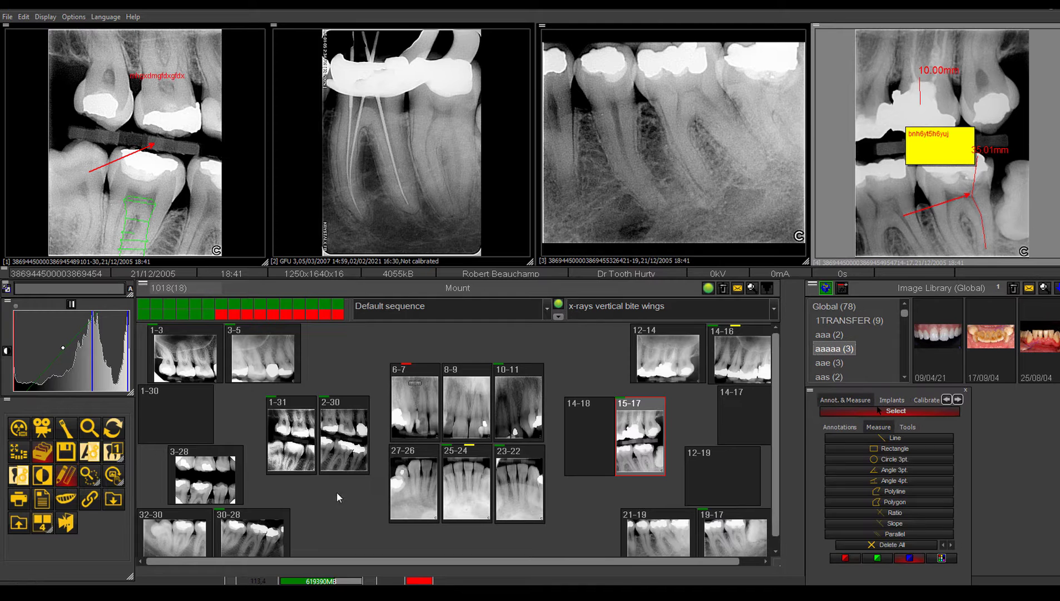
left_click(900, 450)
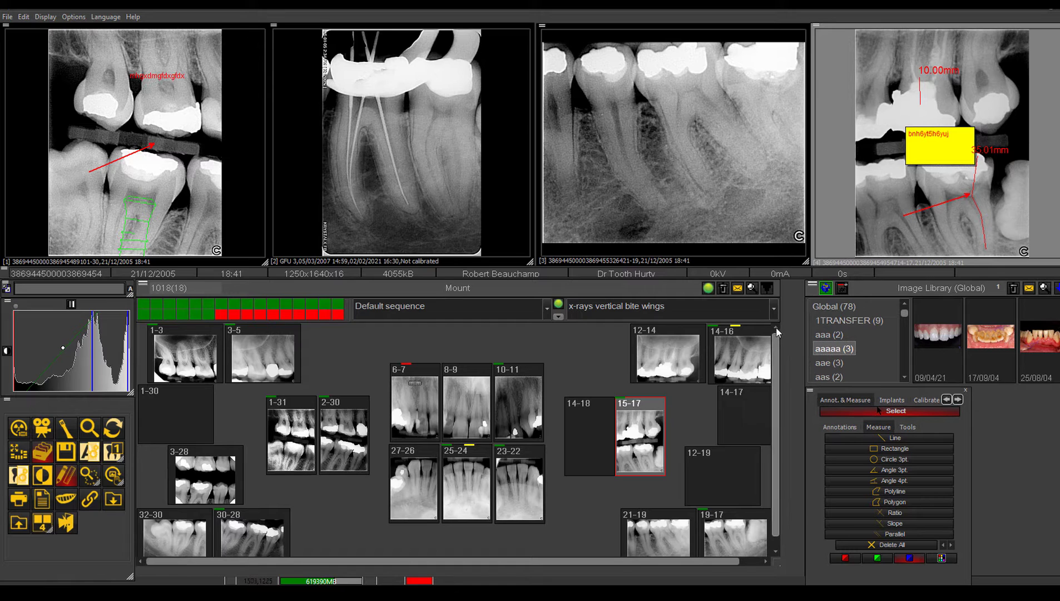
- Make the third viewport's X-ray active and review the implant catalogue and calibration options available for it
left_click(667, 131)
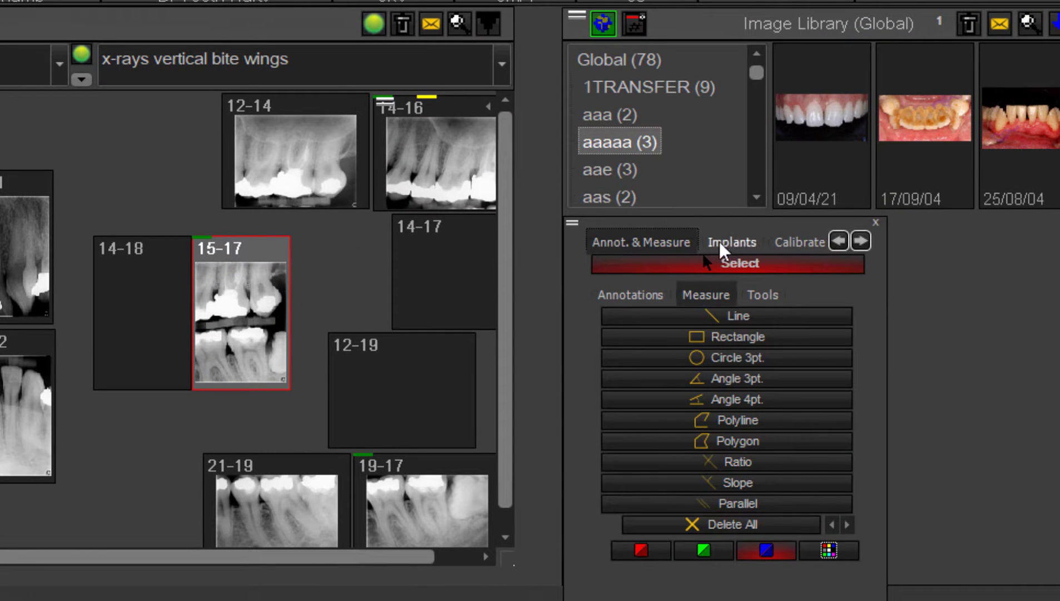
left_click(726, 240)
left_click(791, 239)
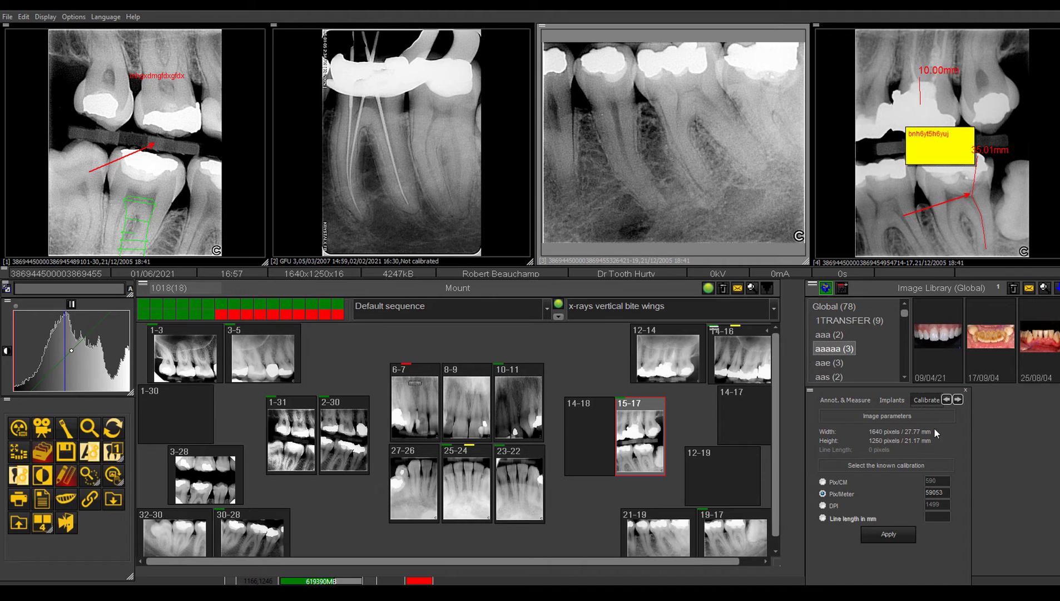
left_click(892, 400)
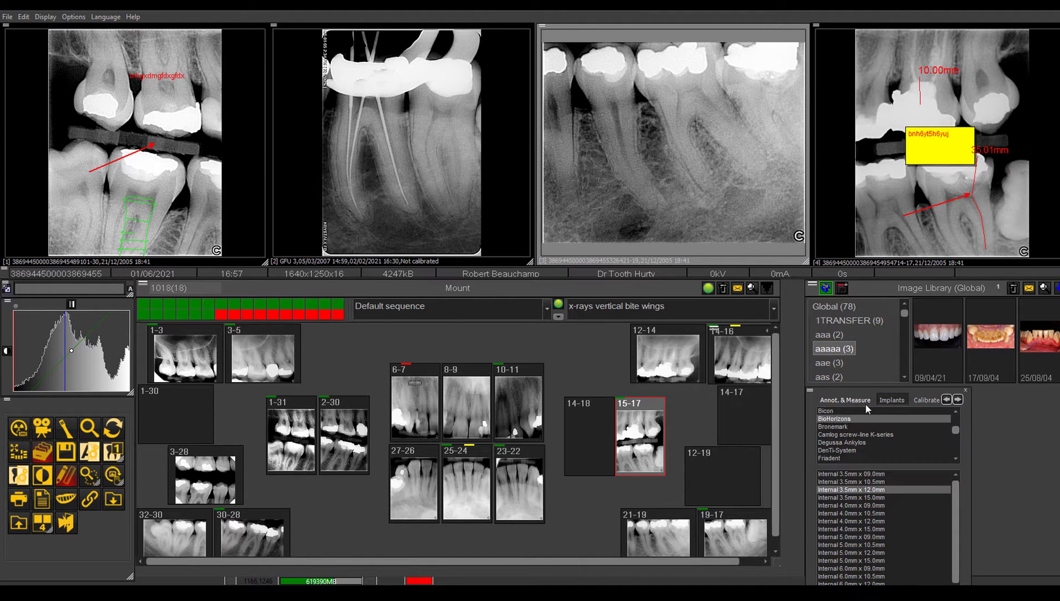
left_click(854, 401)
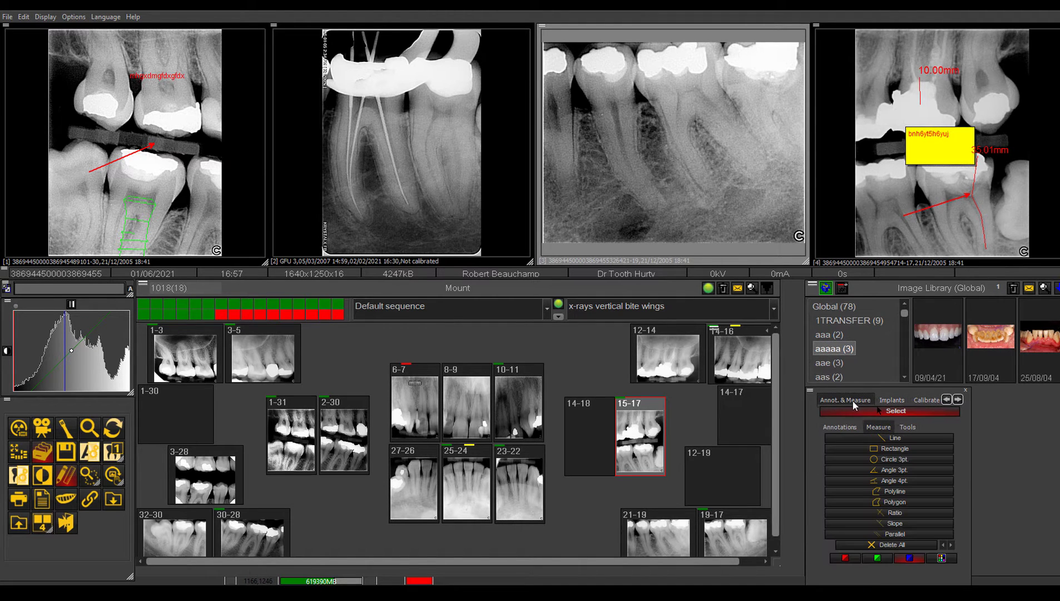
- Inspect the Calibration Table's image sizes and pixels-per-meter entries, leaving them as they are
left_click(66, 18)
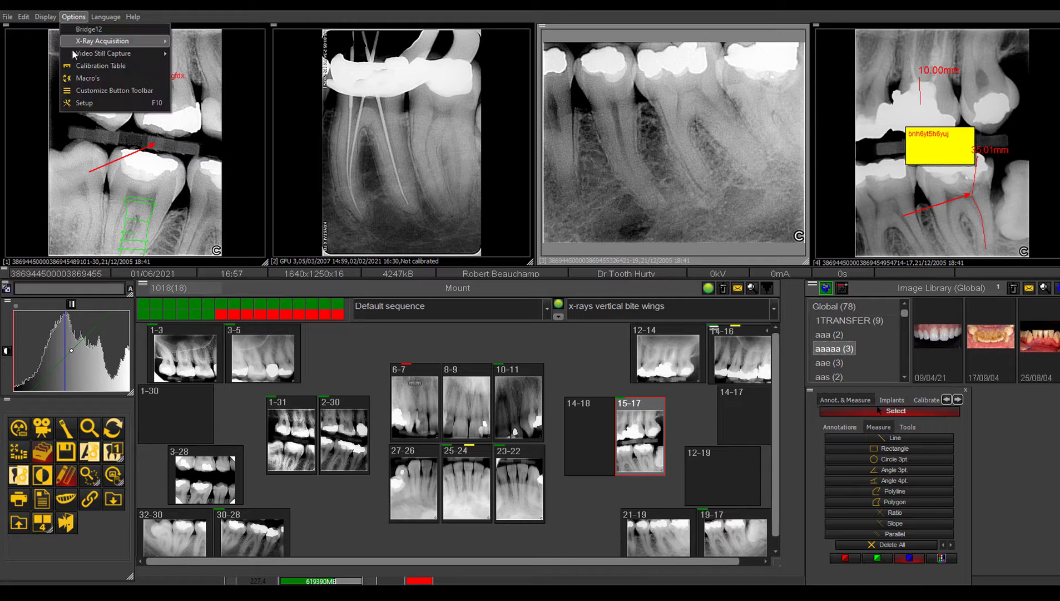
left_click(81, 65)
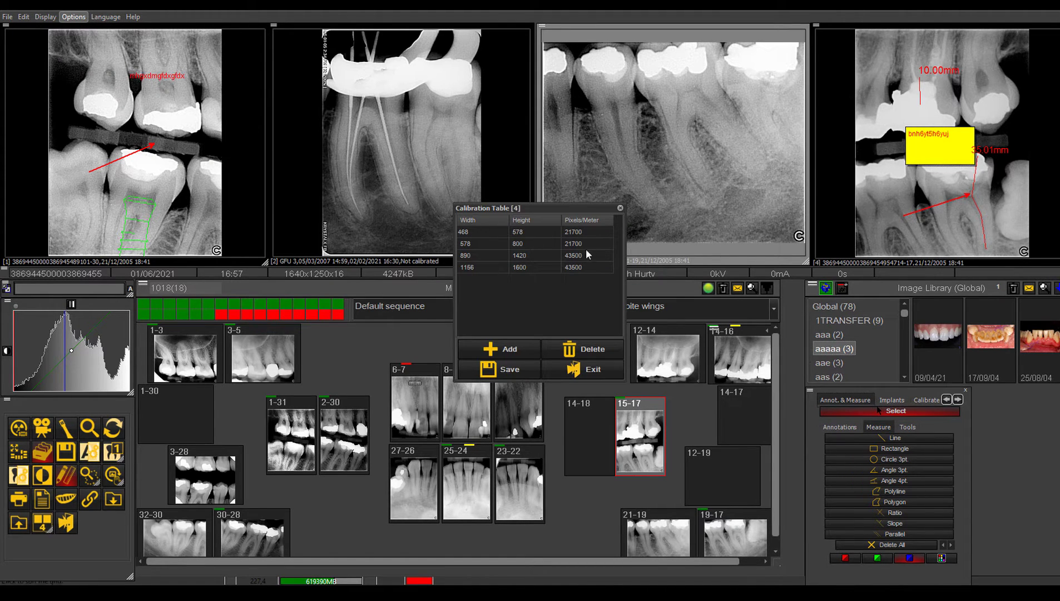
left_click(590, 376)
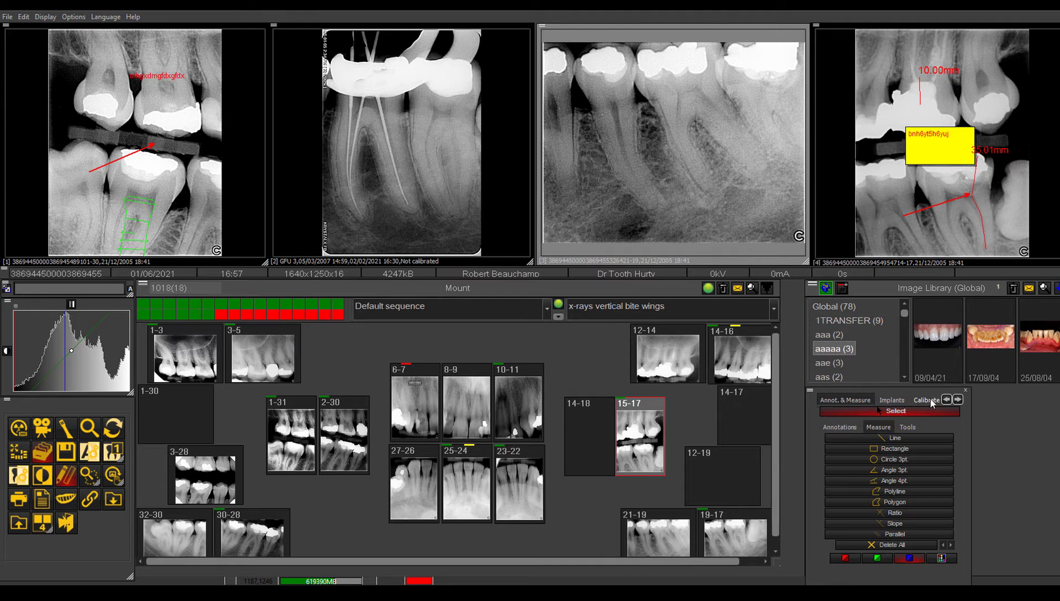
- Review the implant catalogue again, along with the available Annotations, Measure and Tools options
left_click(901, 402)
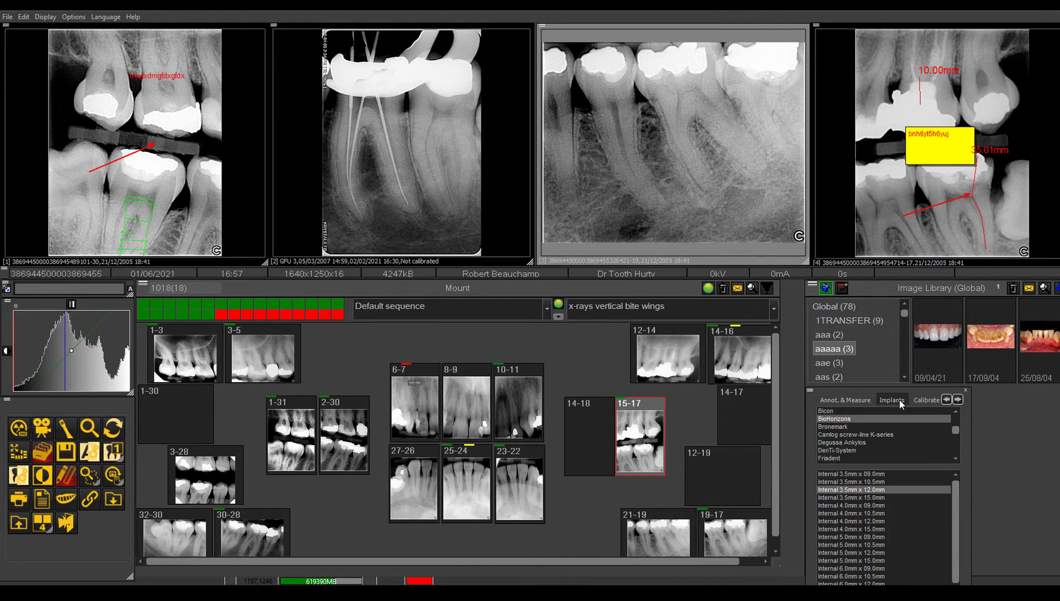
left_click(847, 401)
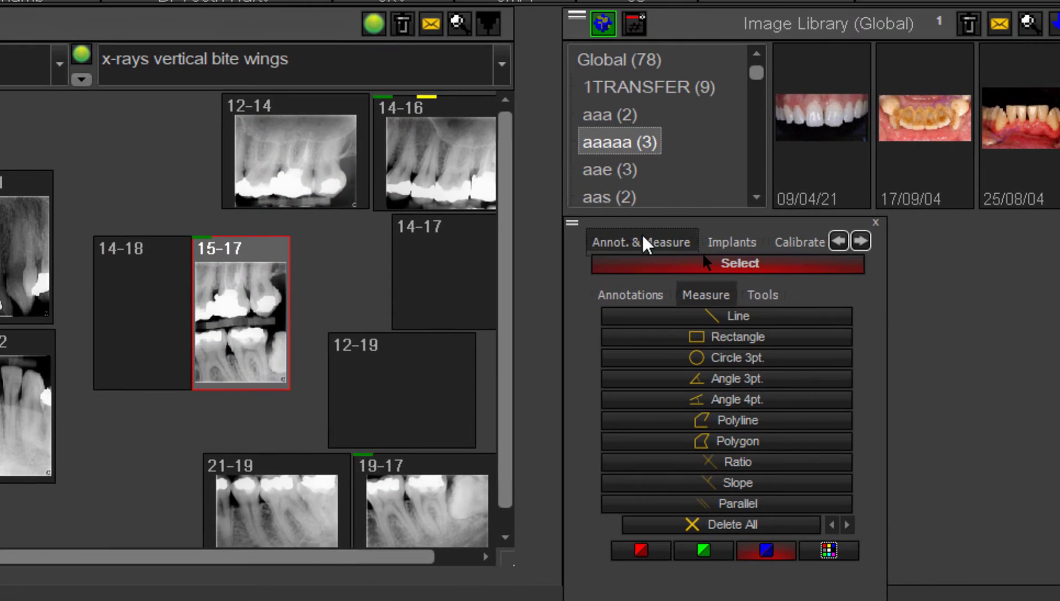
left_click(641, 298)
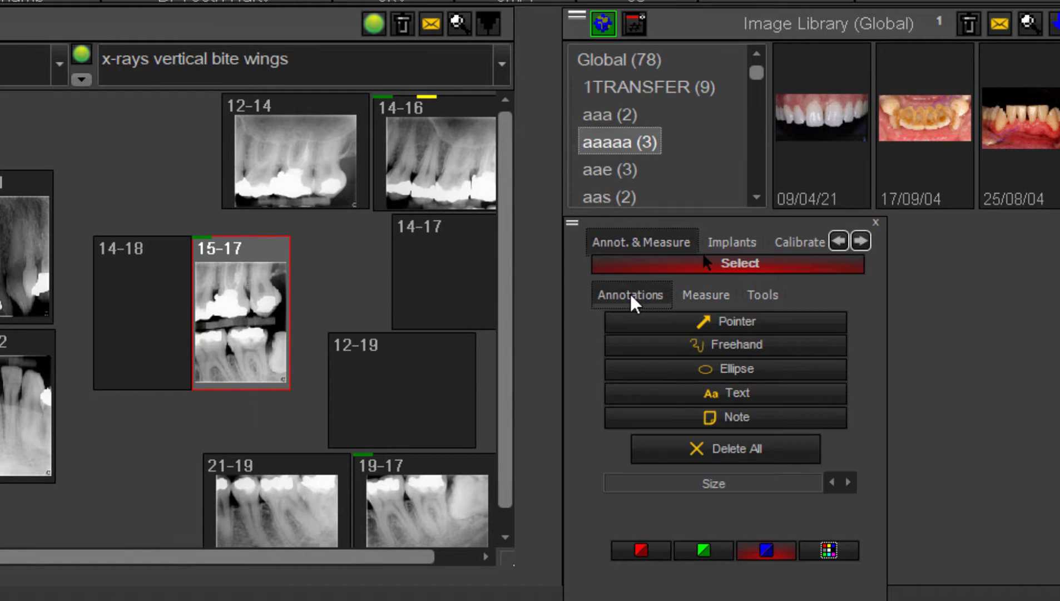
left_click(709, 296)
left_click(753, 298)
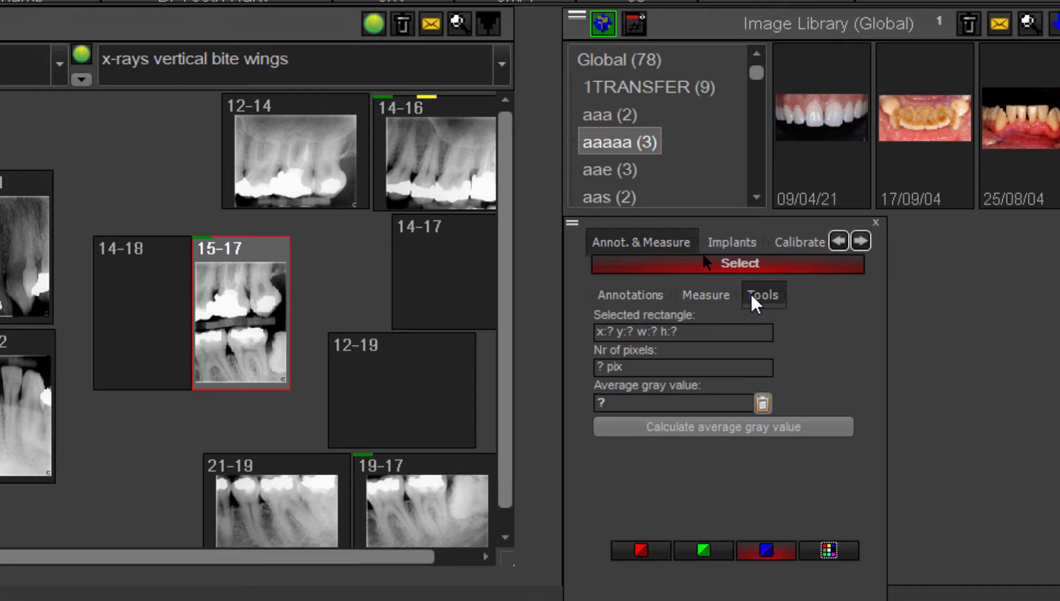
- Draw a blue pointer arrow on the third viewport's X-ray and reposition both ends so it points leftward at the molar root
left_click(622, 302)
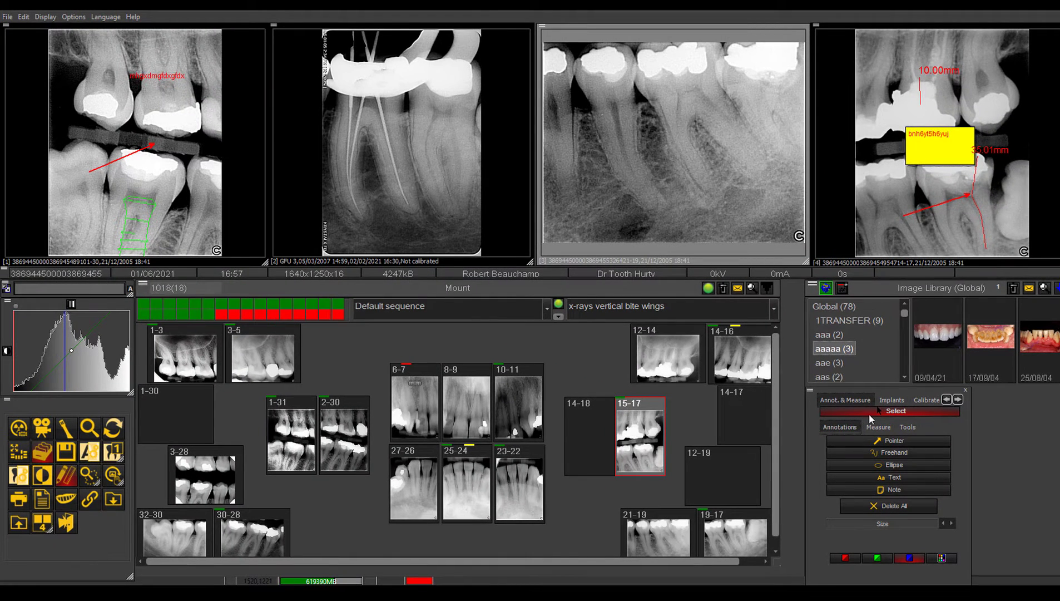
left_click(885, 440)
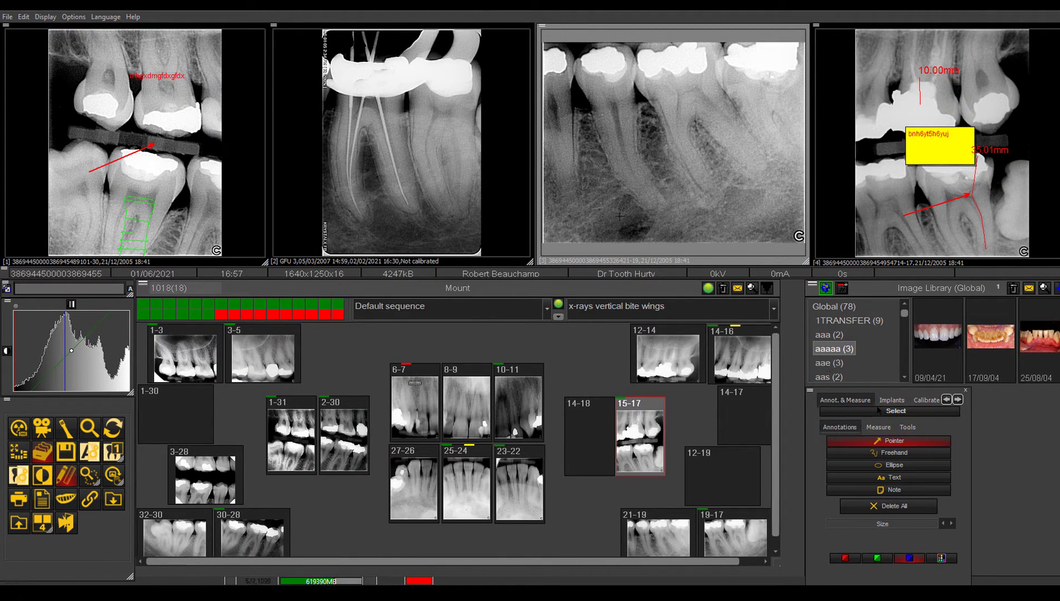
left_click_drag(608, 221, 555, 215)
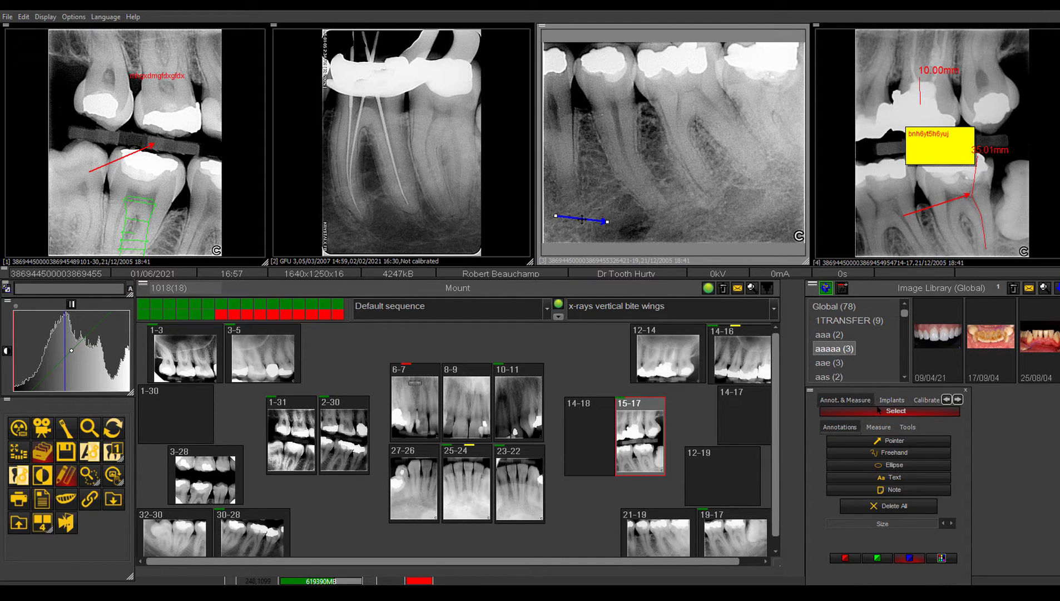
left_click_drag(607, 222, 595, 174)
mouse_move(555, 217)
left_mouse_down()
mouse_move(662, 188)
mouse_move(766, 143)
mouse_move(705, 170)
left_mouse_up()
- Enlarge the pointer arrow by three size increments and recolour it, trying green and settling on red
left_click(953, 523)
left_click(953, 523)
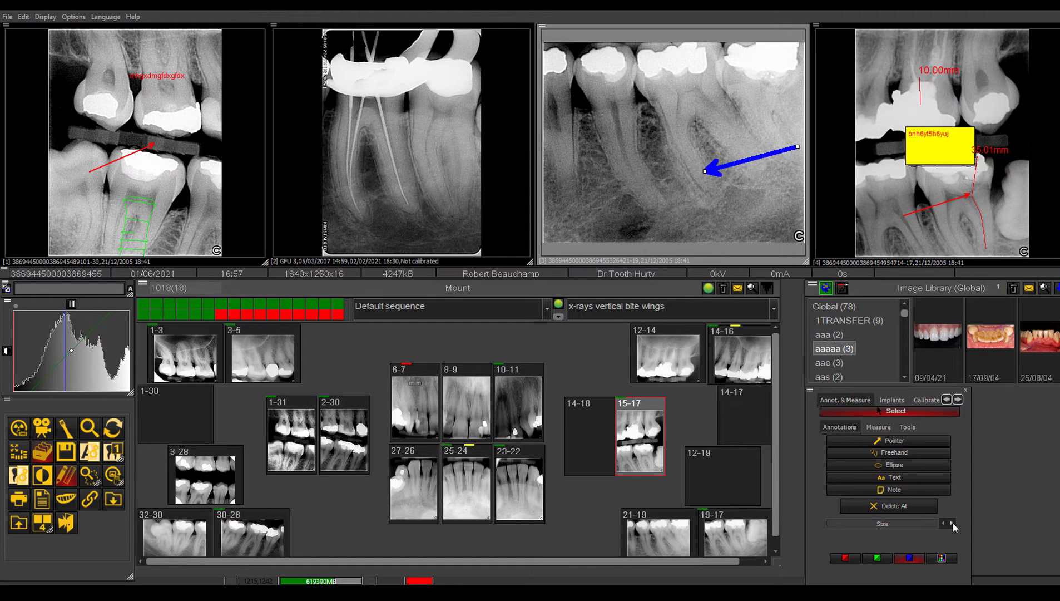
left_click(952, 523)
left_click(871, 556)
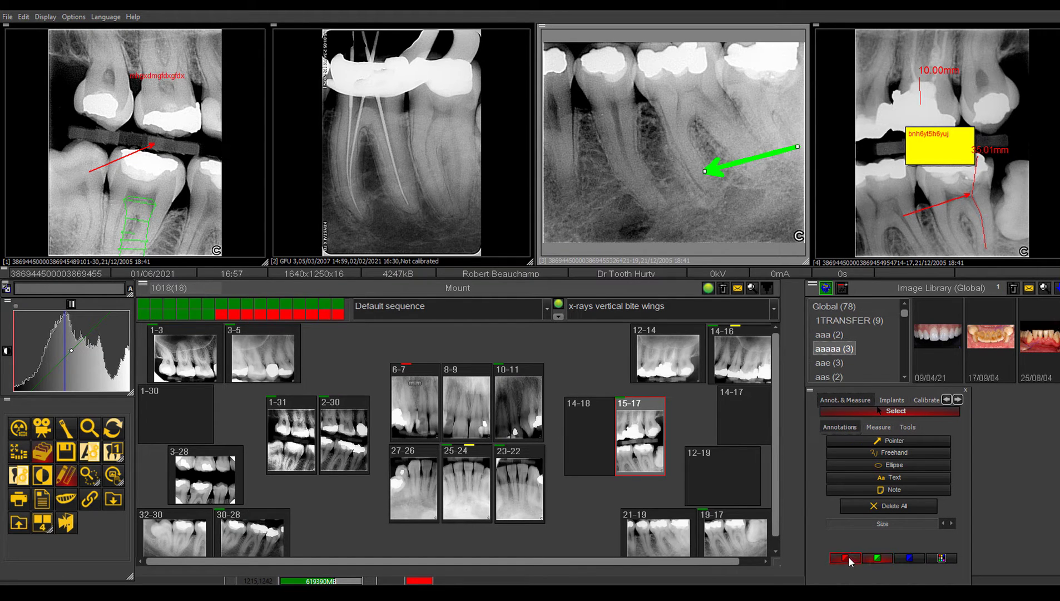
left_click(849, 557)
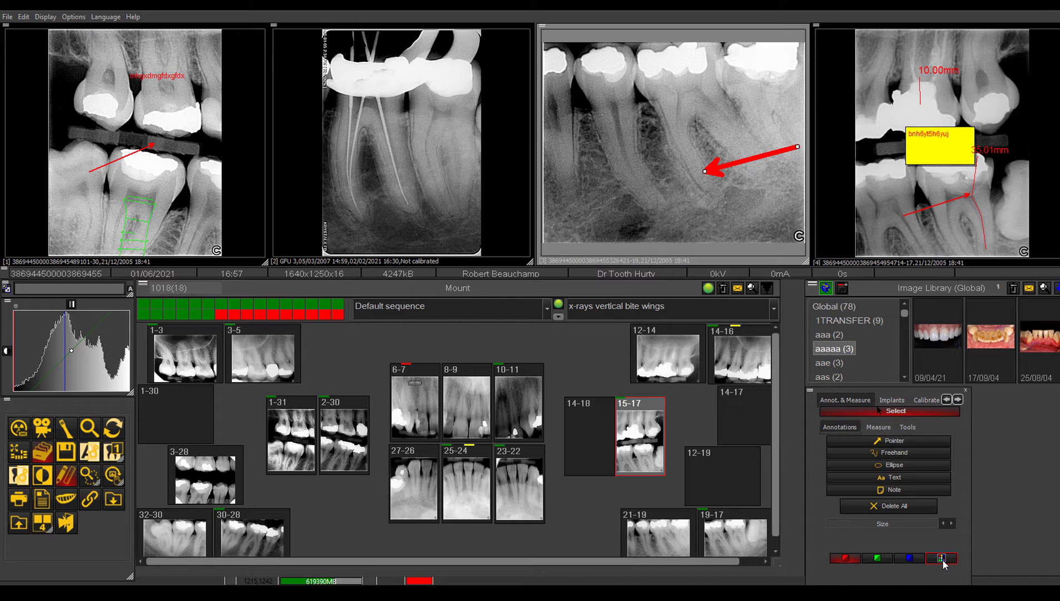
- Add a red ellipse to the left of the arrow tip and a red freehand loop above the arrow on the same X-ray
left_click(894, 453)
left_click(891, 466)
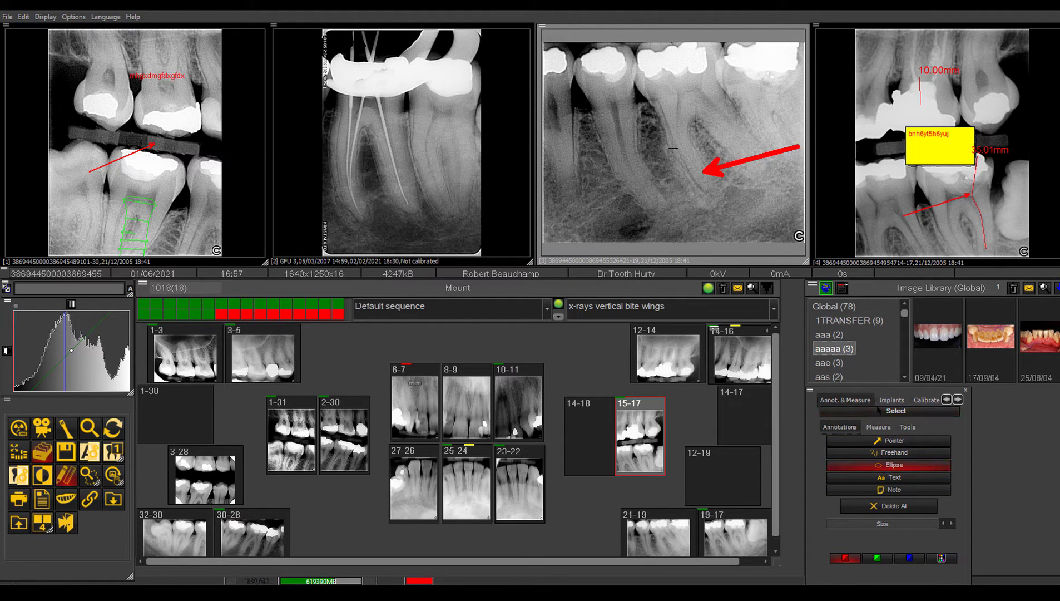
left_click_drag(673, 148, 619, 192)
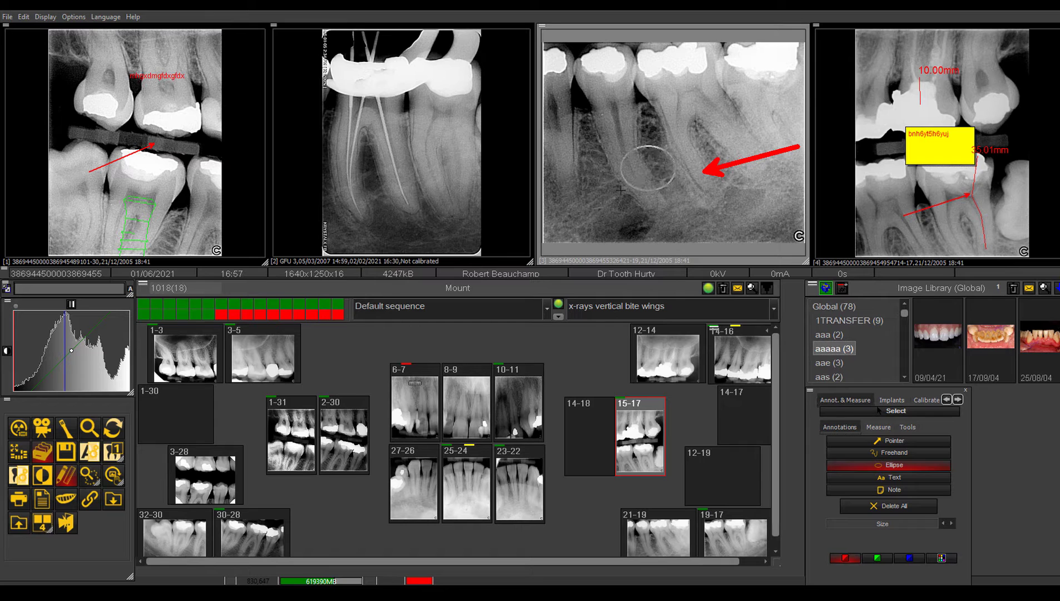
left_click(889, 455)
mouse_move(717, 103)
left_mouse_down()
mouse_move(698, 113)
mouse_move(735, 118)
mouse_move(719, 104)
left_mouse_up()
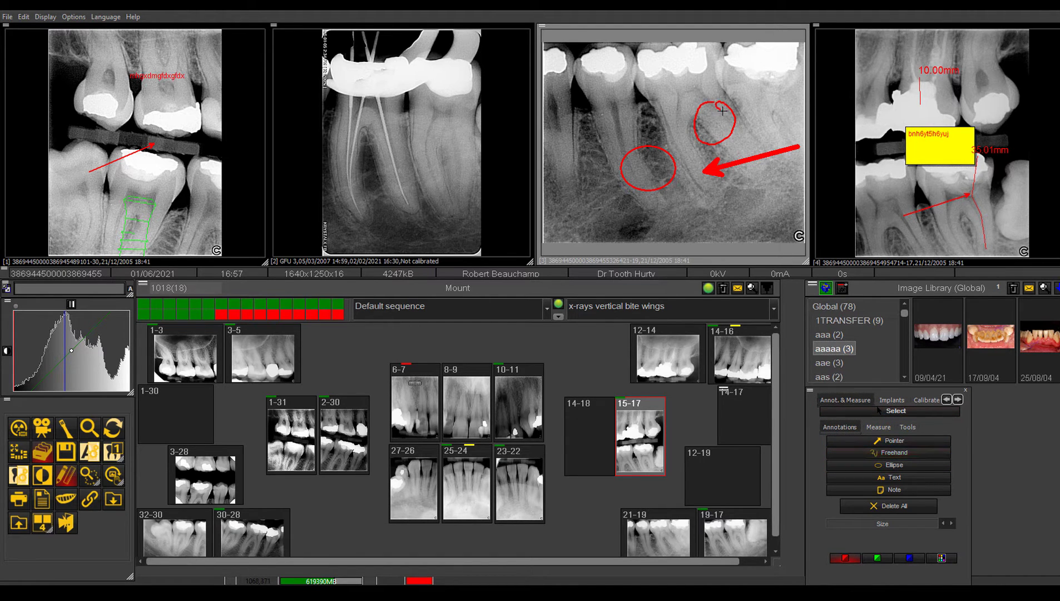
- Add the red text ";lkb;kjb;kjb" just below the crown of the second tooth from the left on the third X-ray
left_click(900, 477)
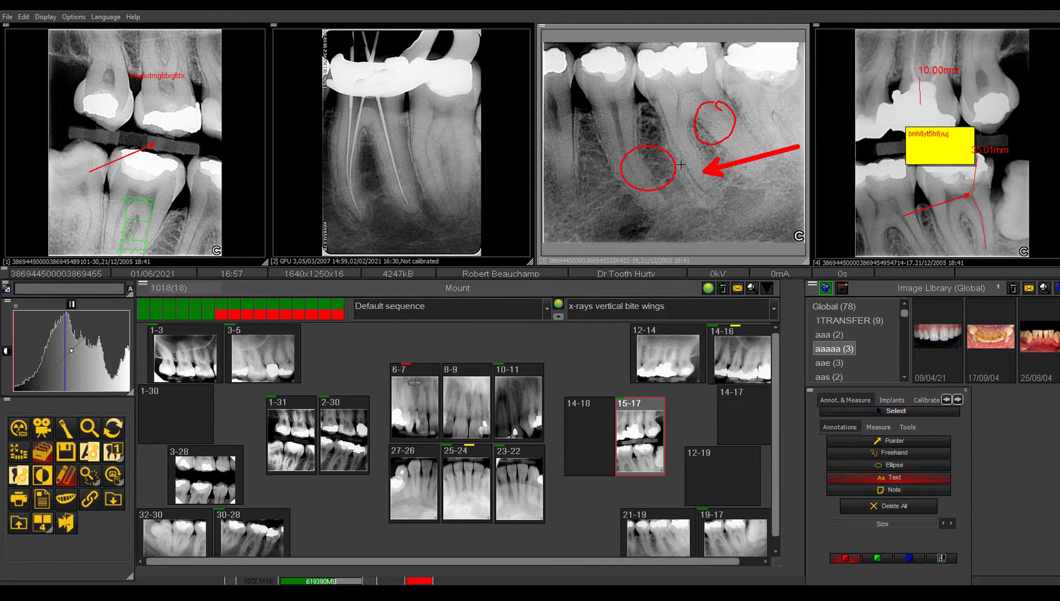
left_click(565, 85)
type(";lkb;kjb;kjb")
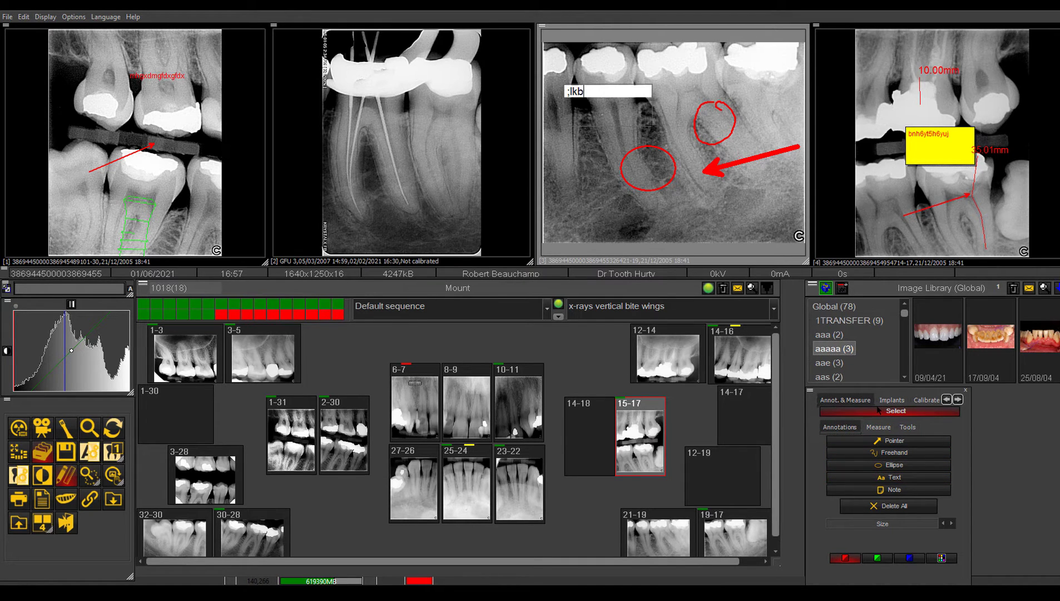
left_click(612, 139)
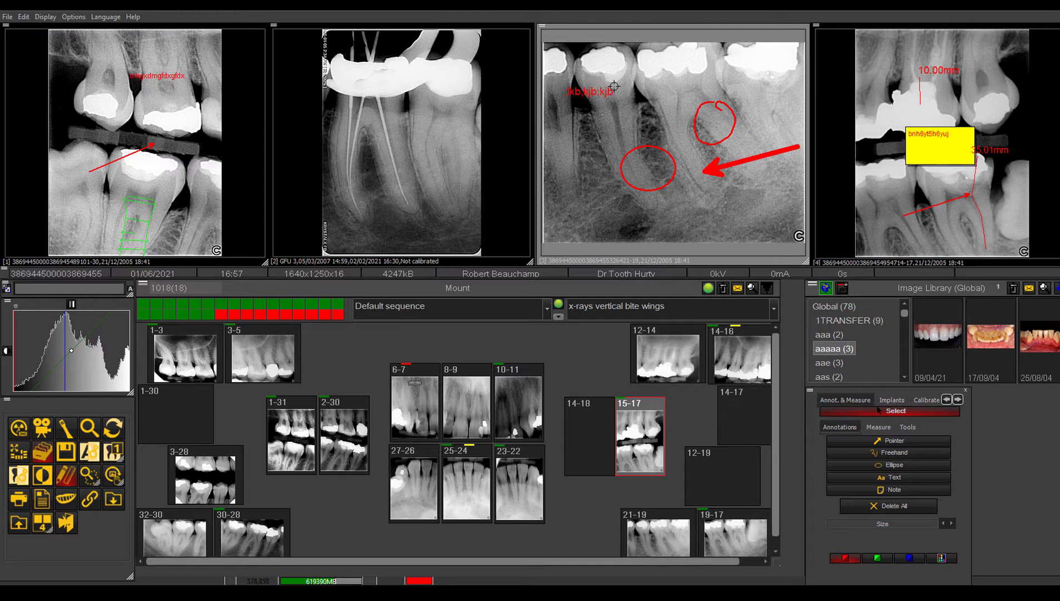
- Add a yellow note reading "ljvlhvlhjv" over the crown of the third tooth from the left on the third X-ray
left_click(898, 491)
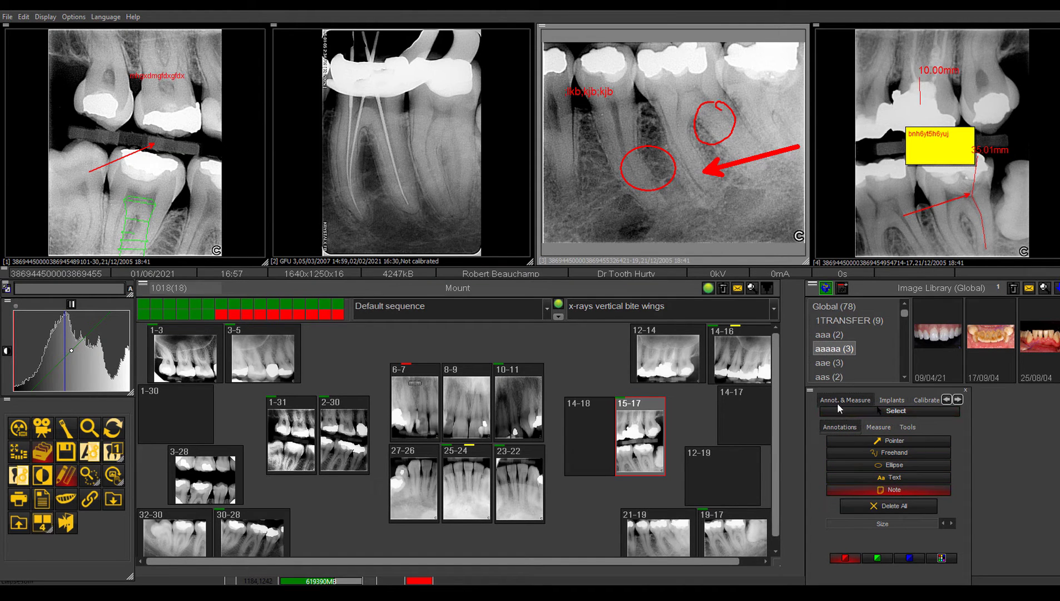
left_click_drag(651, 63, 741, 93)
type("ljvlhvlhjv")
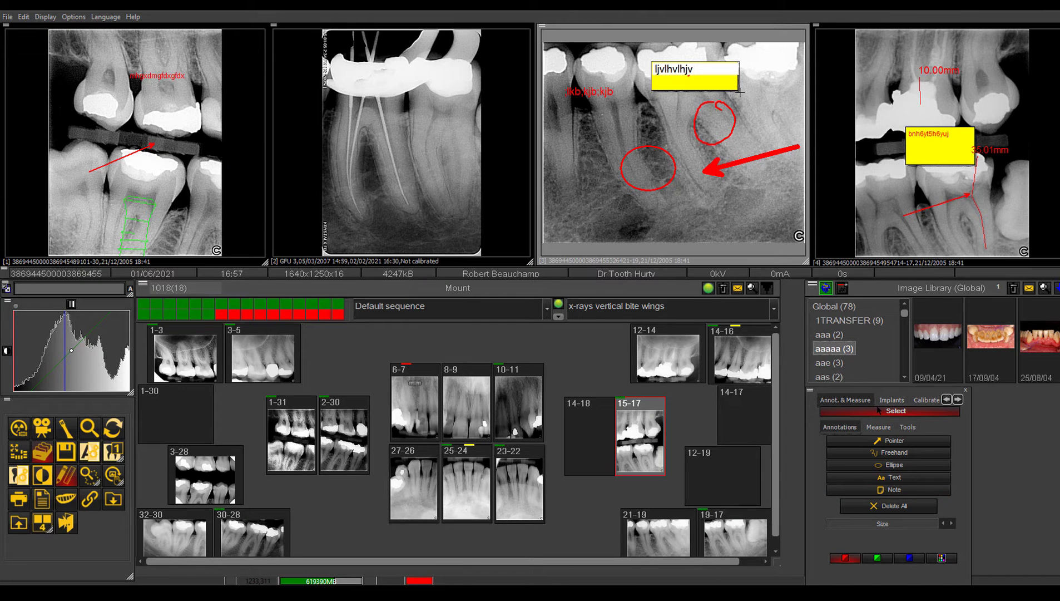
left_click(688, 116)
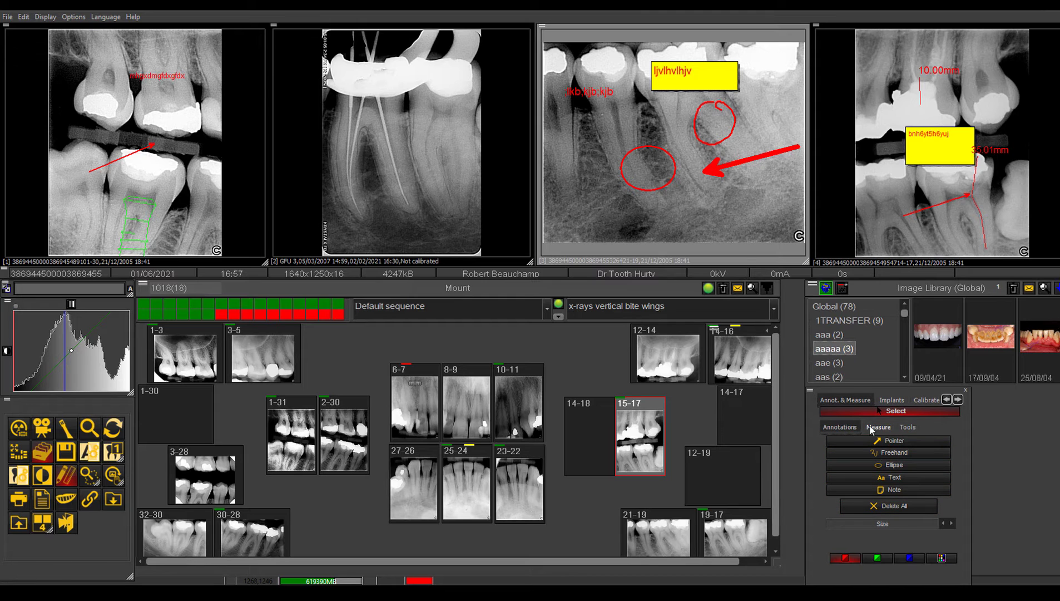
- Clear all annotations from the third X-ray and trace a polyline measurement from the second tooth's crown down its root to the apex
left_click(890, 505)
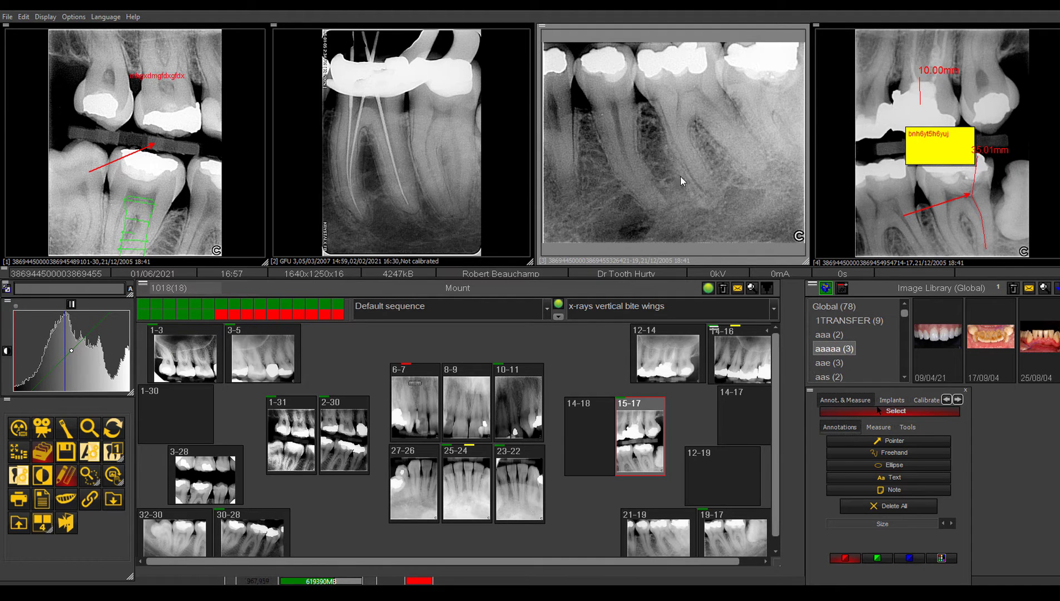
left_click(879, 429)
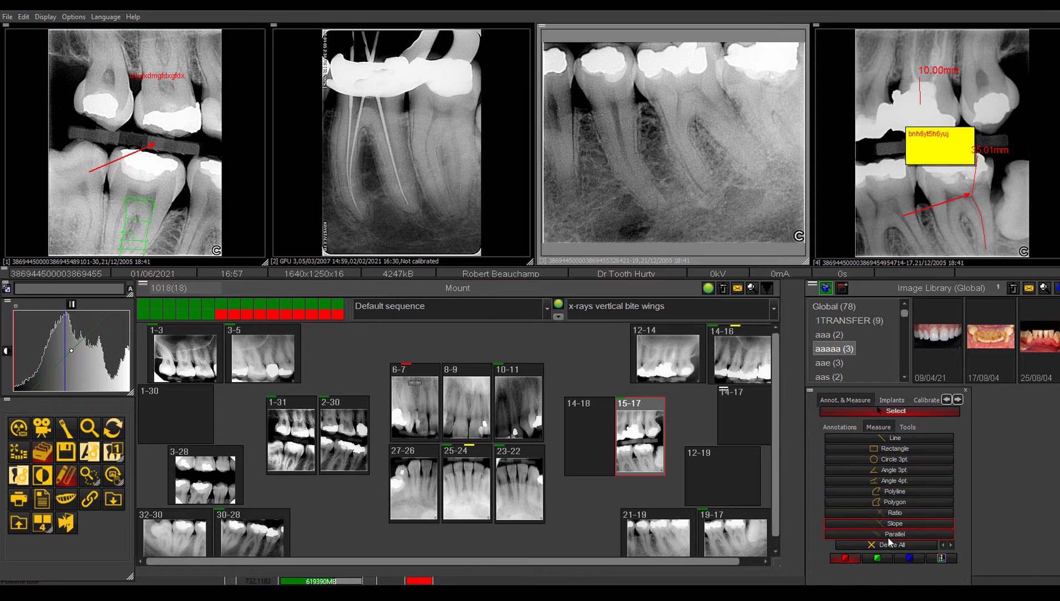
left_click(895, 438)
left_click(891, 492)
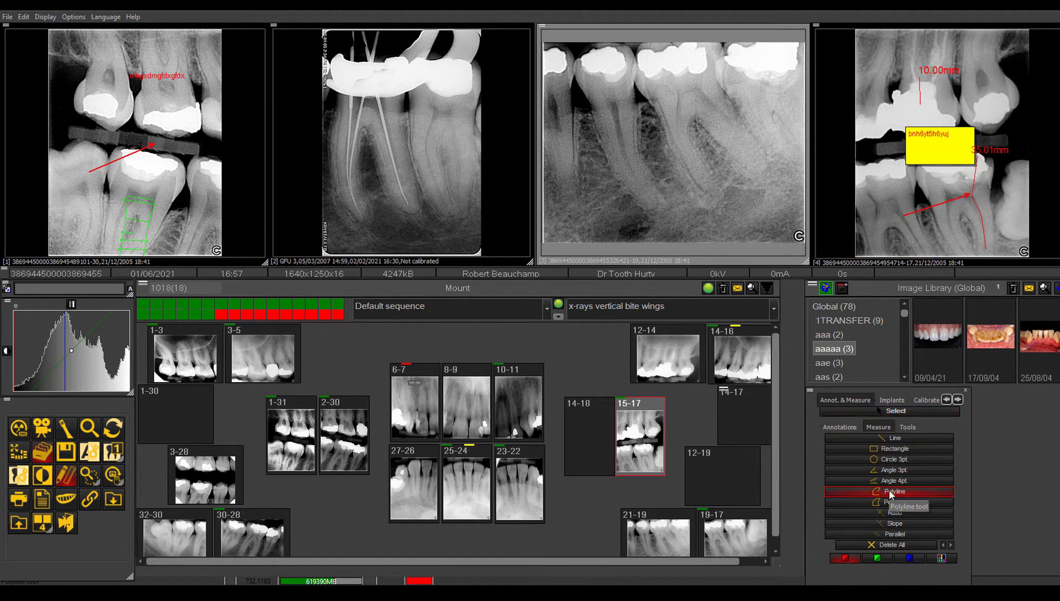
left_click(604, 48)
left_click(614, 113)
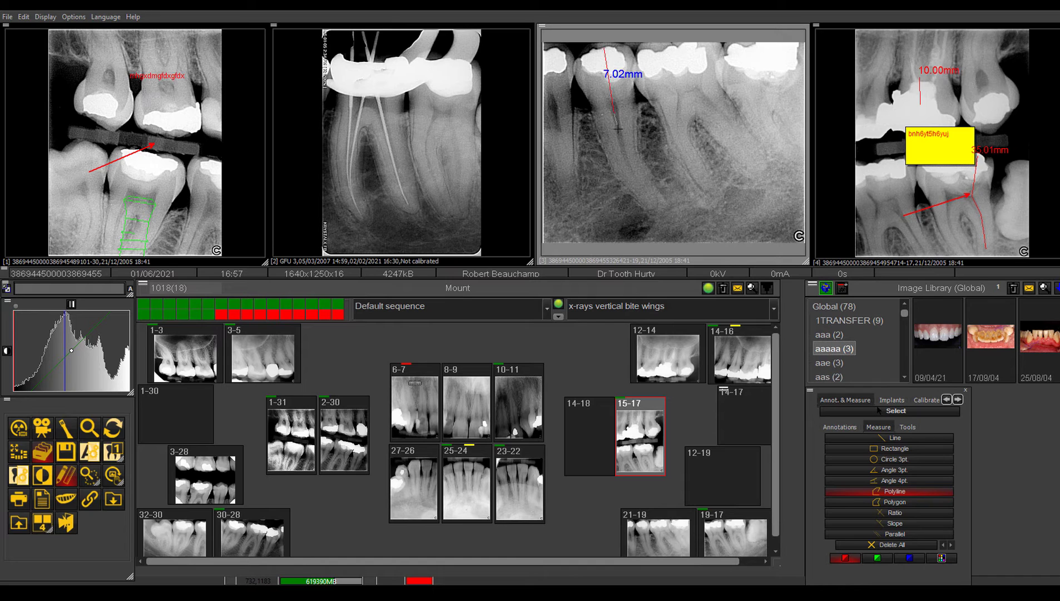
left_click(626, 158)
left_click(639, 187)
left_click(651, 201)
left_click(655, 211)
double_click(655, 214)
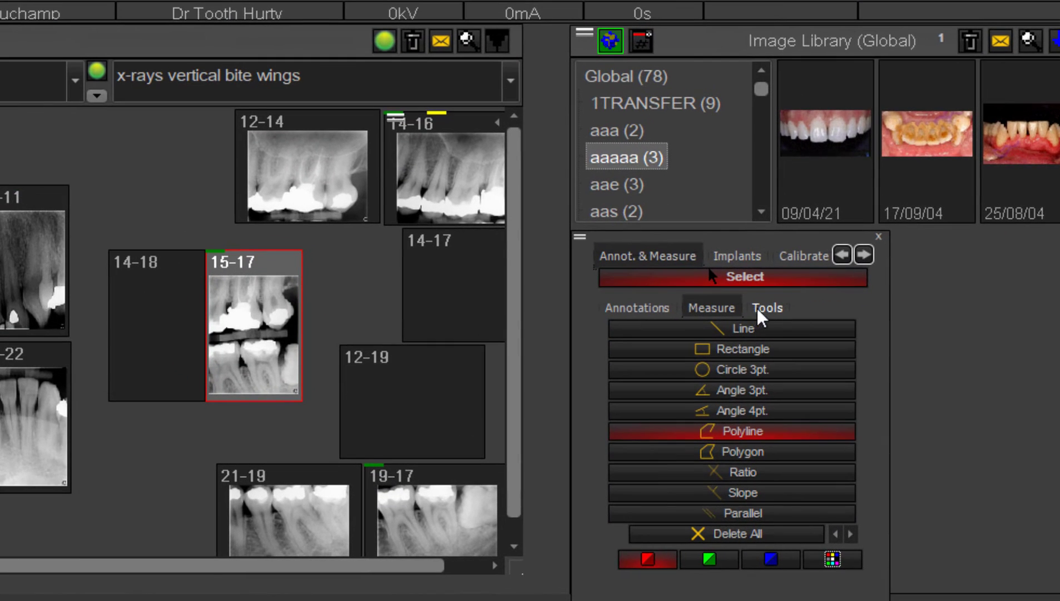
left_click(763, 312)
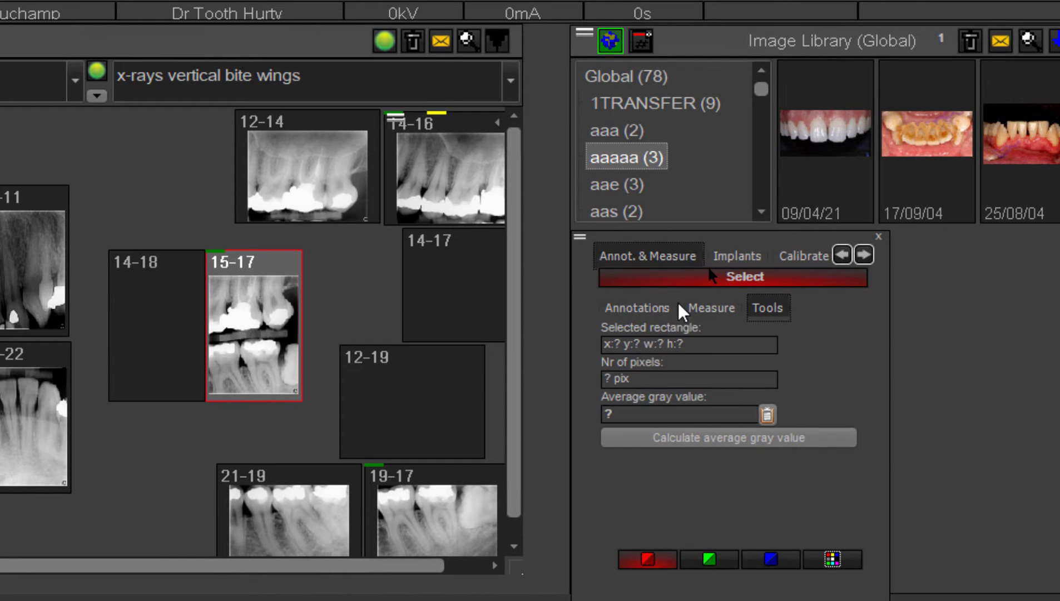
left_click(710, 308)
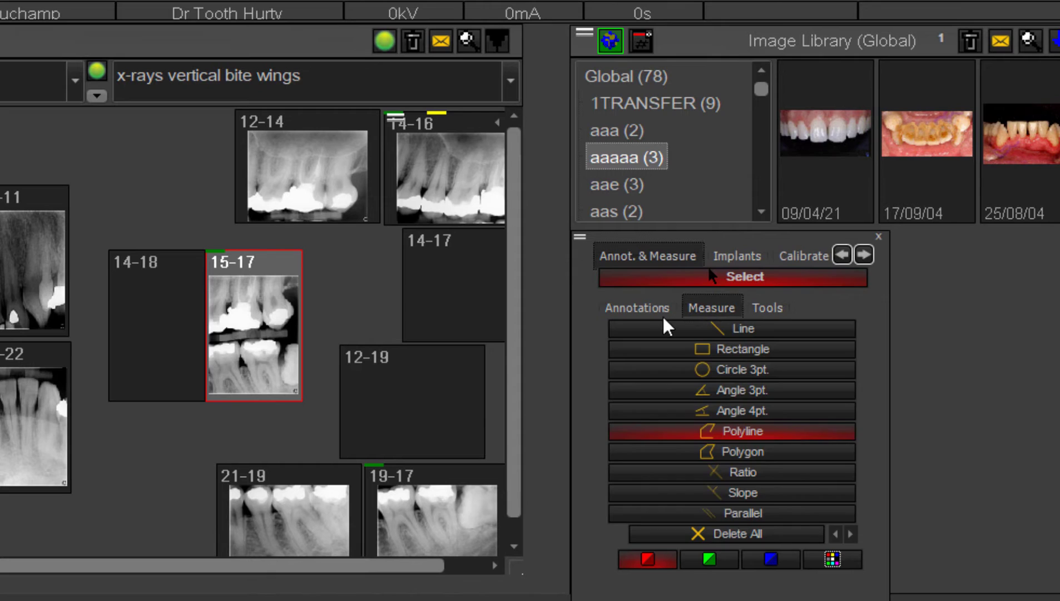
left_click(656, 321)
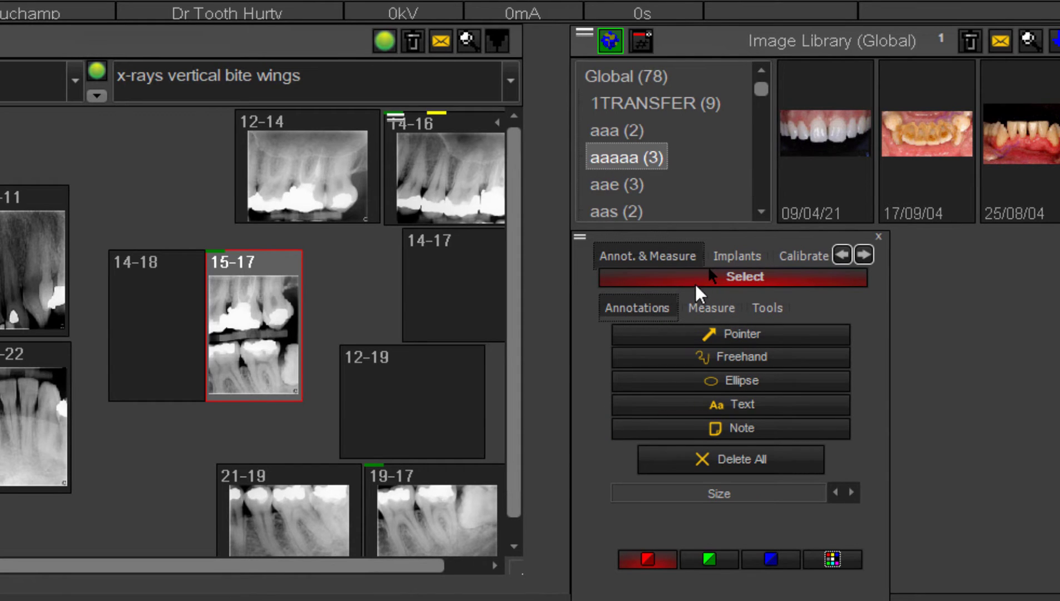
left_click(723, 358)
left_click(712, 308)
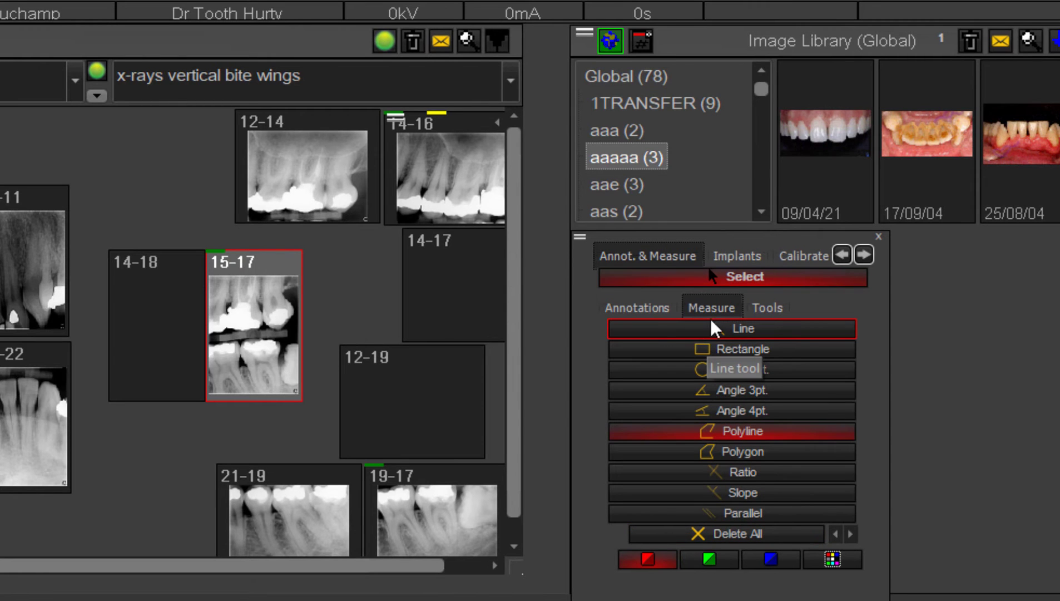
left_click(652, 309)
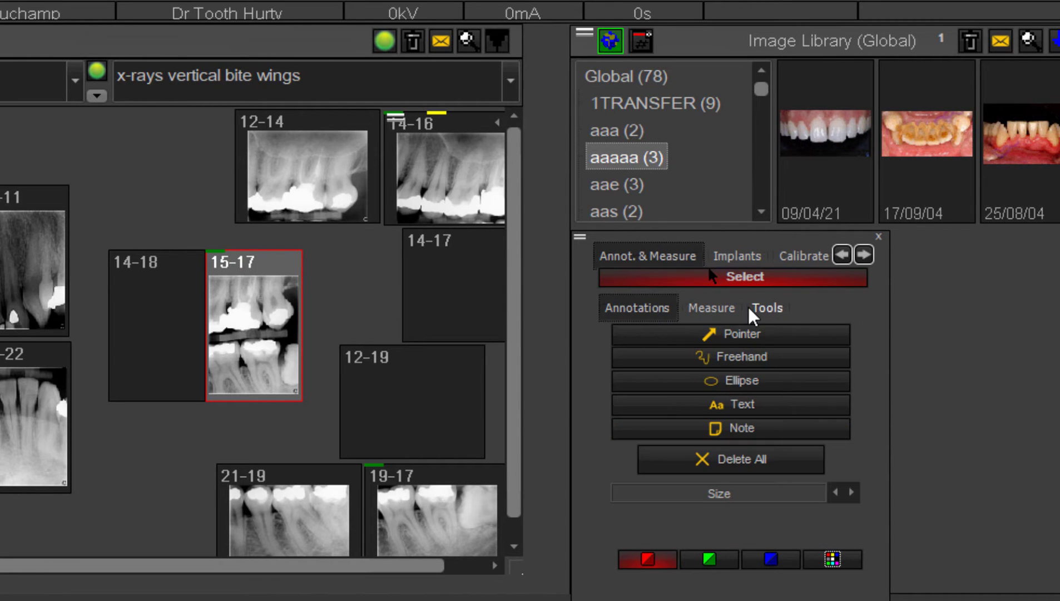
- Choose the BioHorizons Internal 4.0mm x 09.0mm implant and move the floating panel up until its implant commands are reachable
left_click(740, 257)
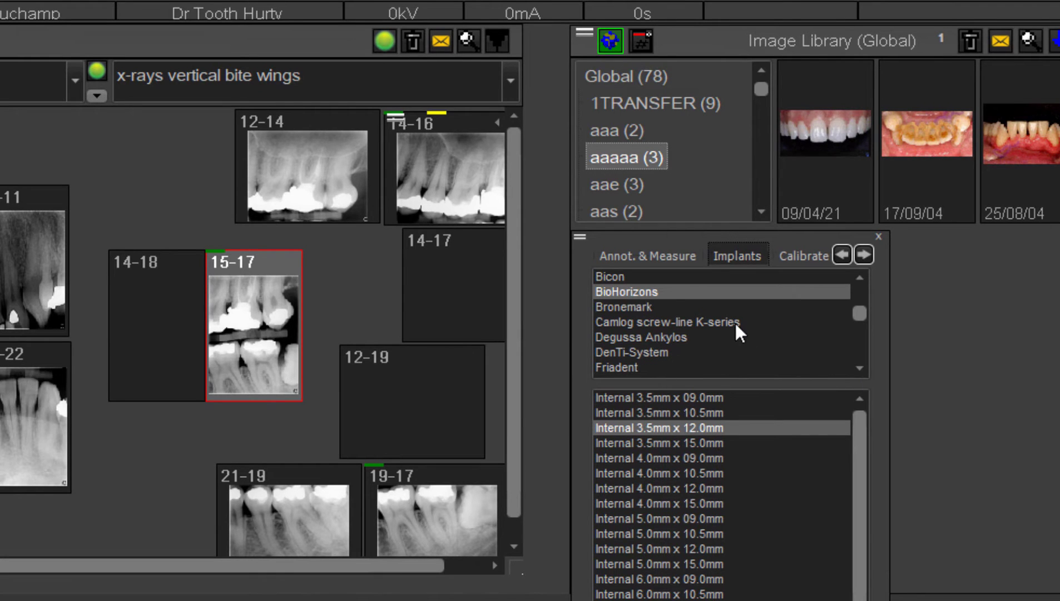
left_click(620, 288)
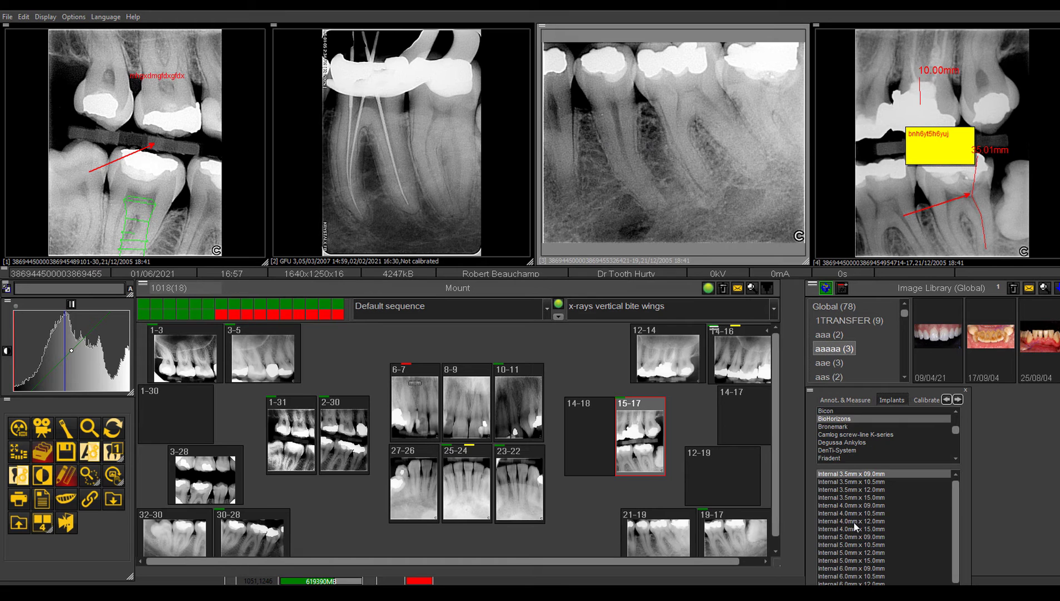
left_click(857, 506)
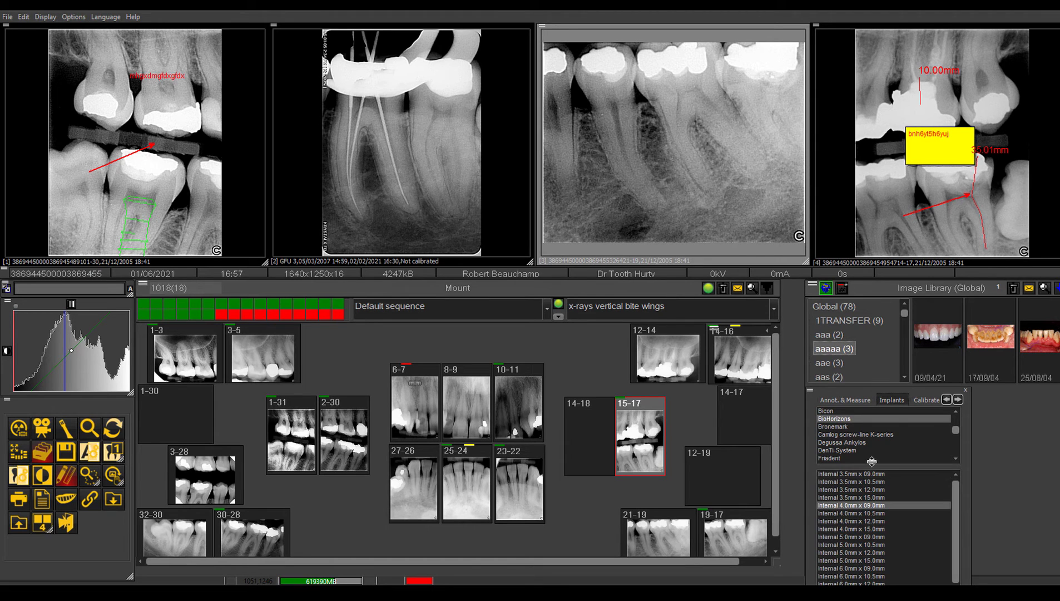
left_click_drag(812, 390, 805, 278)
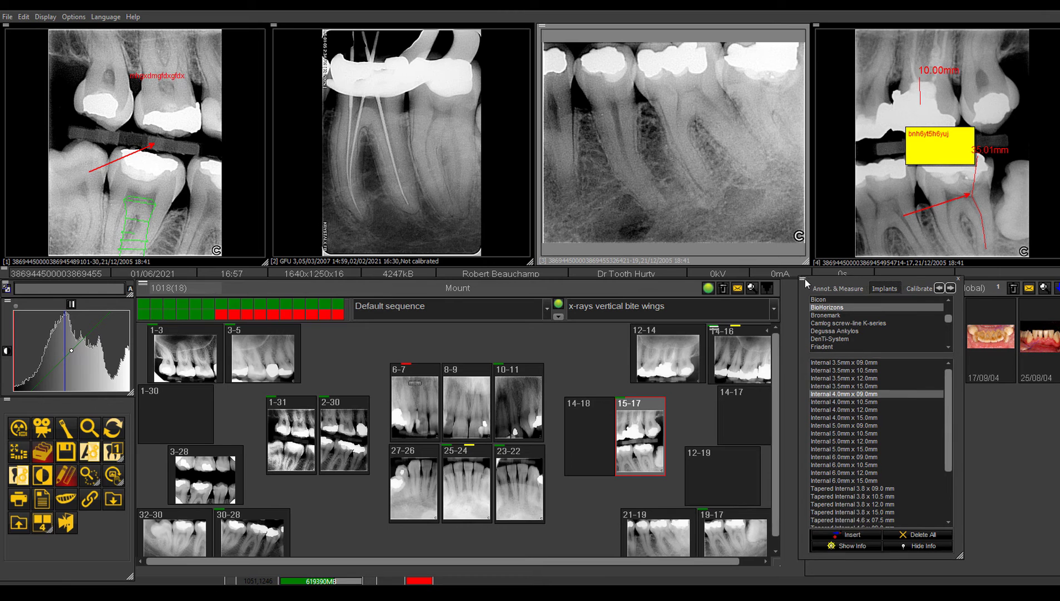
- Insert the chosen implant on the third X-ray, place it over the second tooth's root and tilt it to follow the root
left_click(865, 537)
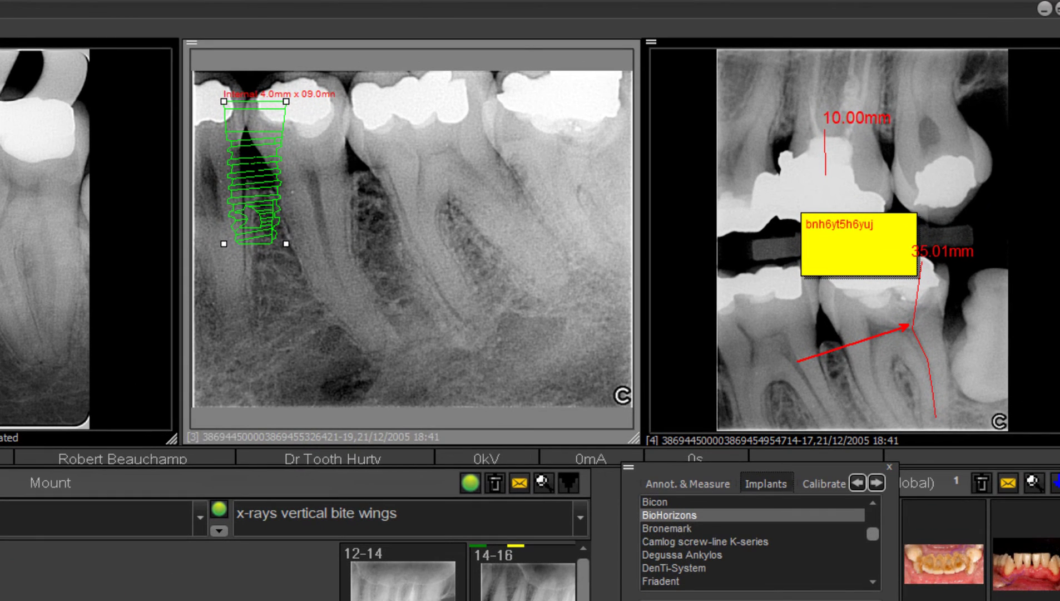
left_click_drag(255, 165, 329, 240)
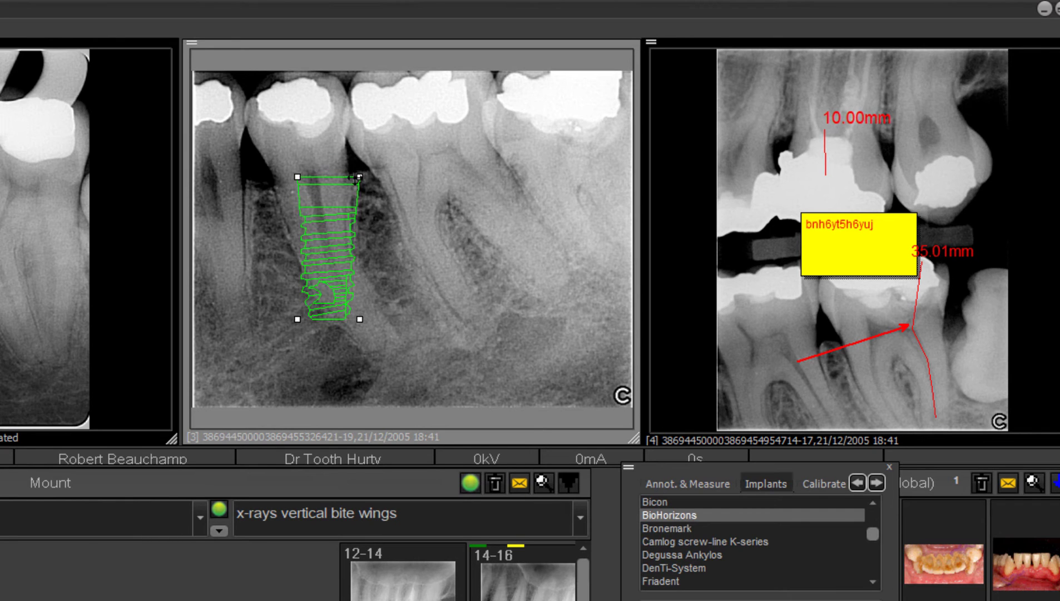
left_click_drag(360, 177, 338, 208)
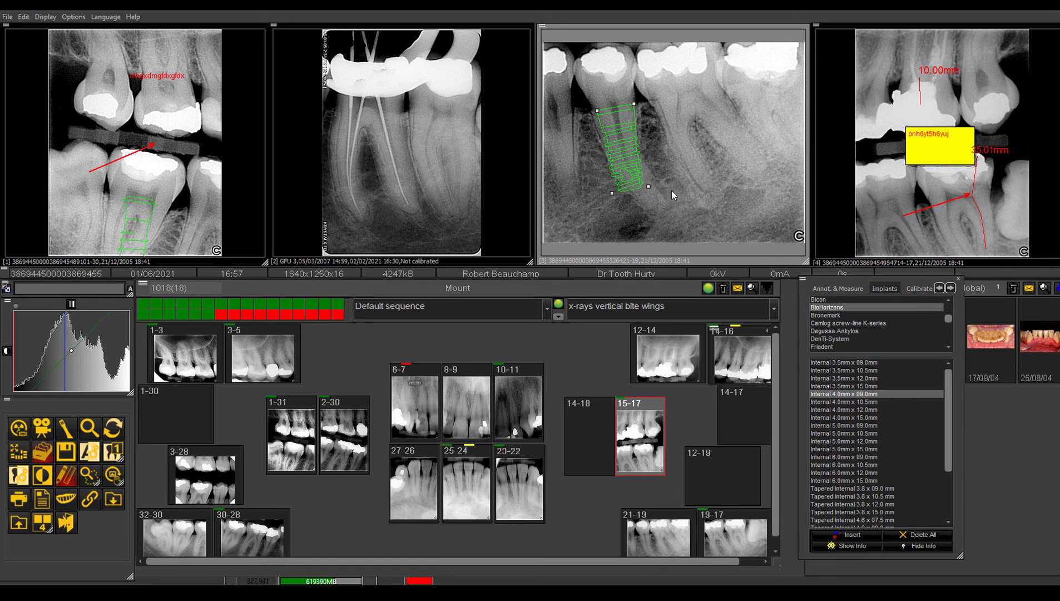
- Replace the implant with a BioHorizons Internal 5.0mm x 09.0mm one, tilted and positioned along the second tooth's root on the third X-ray
left_click(918, 534)
left_click(867, 426)
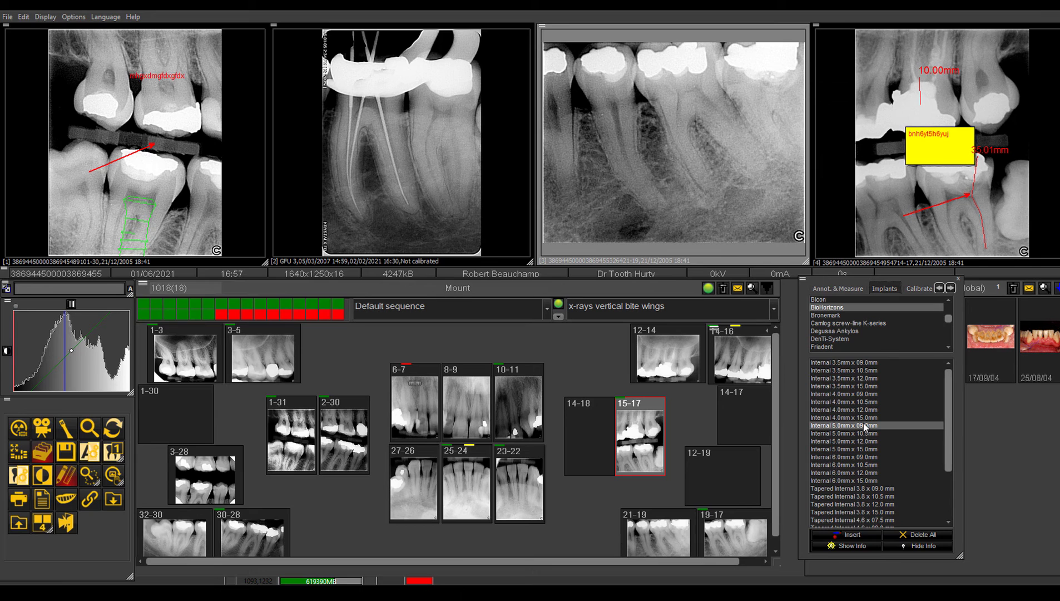
left_click(853, 535)
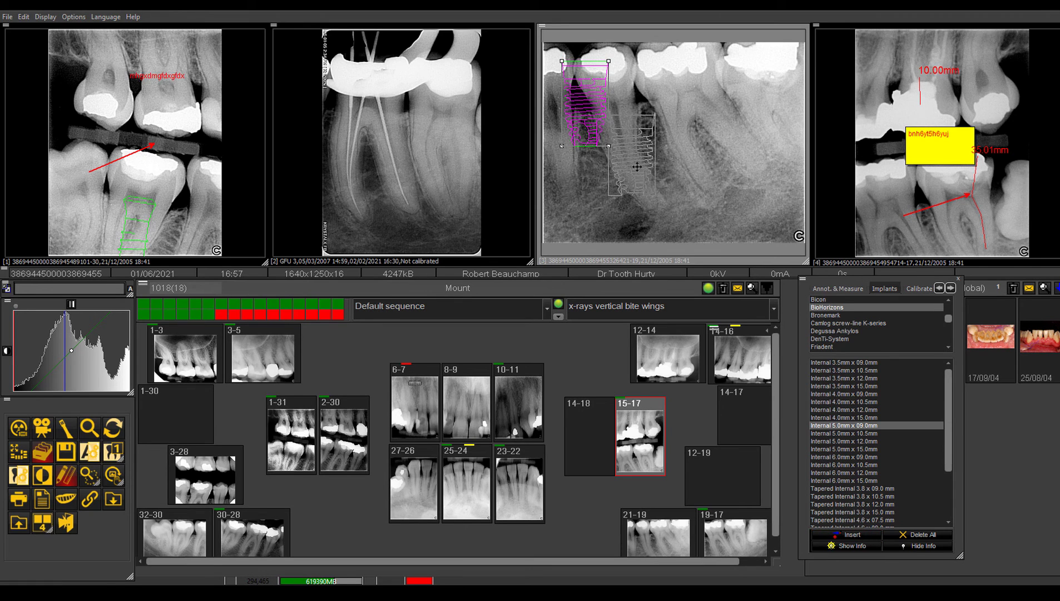
left_click_drag(609, 79, 649, 108)
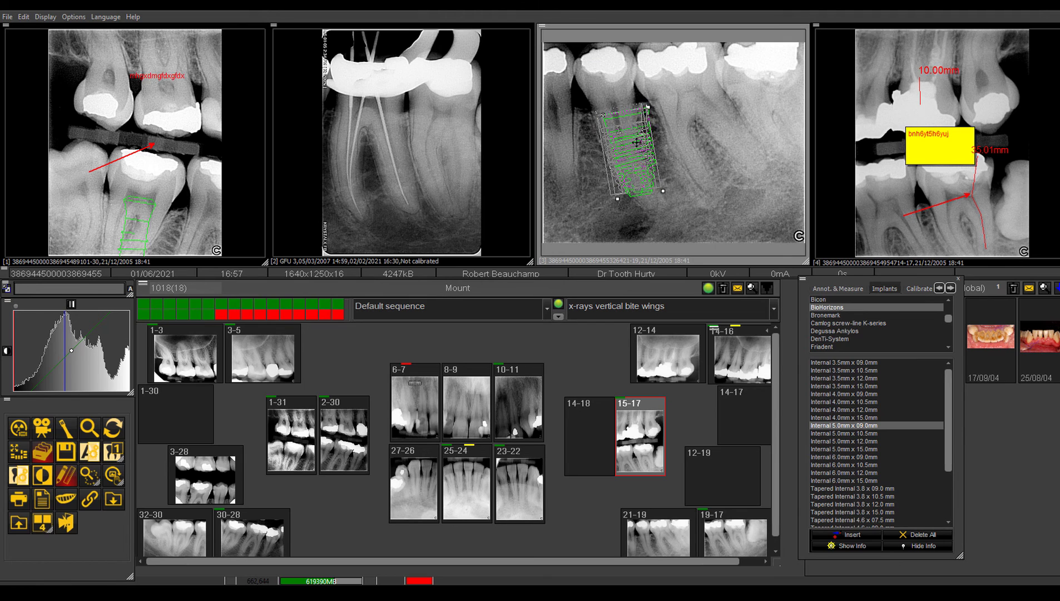
left_click_drag(648, 146, 636, 143)
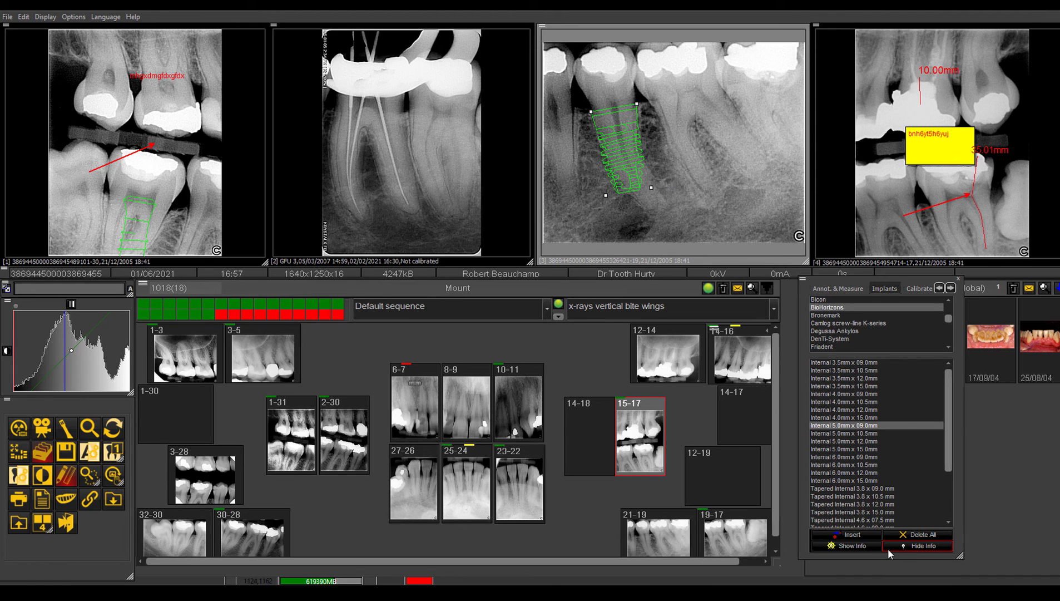
- Hide the annotation and measurement overlays, examine the green markers on the mount thumbnails, and show the overlays again
left_click(65, 476)
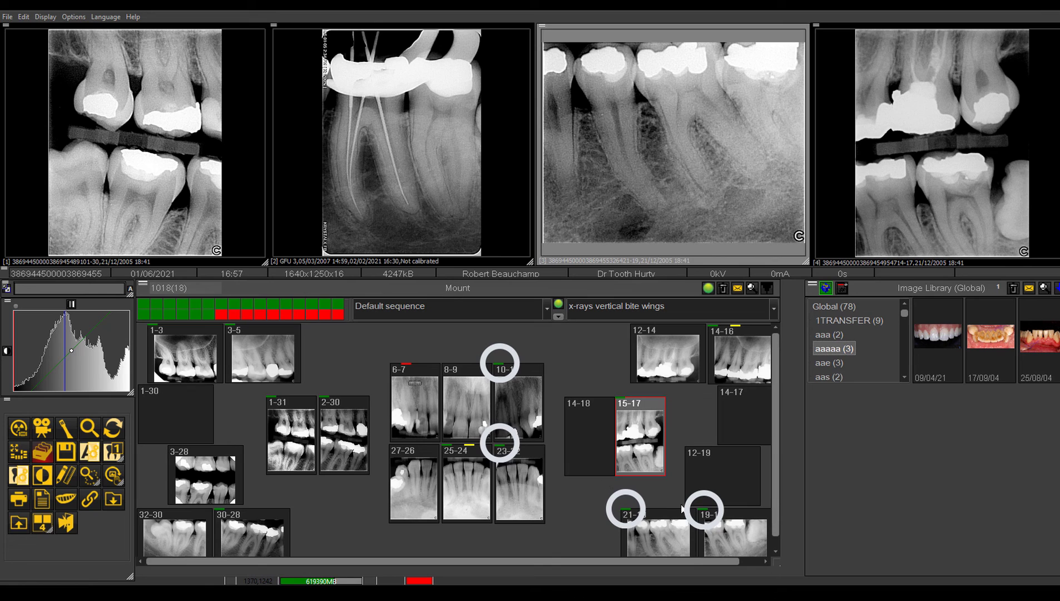
mouse_move(726, 522)
mouse_move(680, 517)
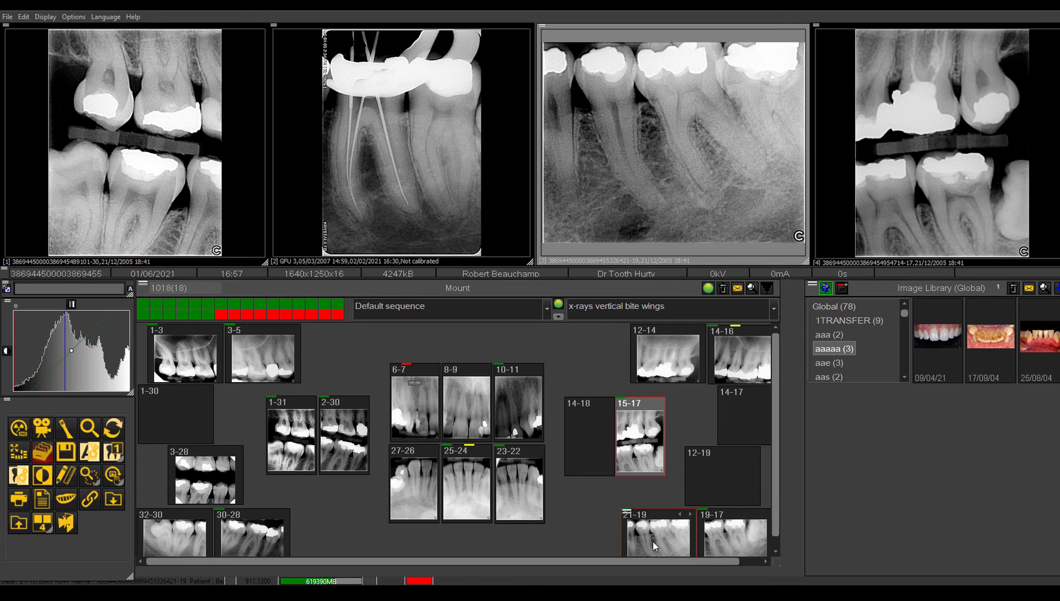
left_click(62, 476)
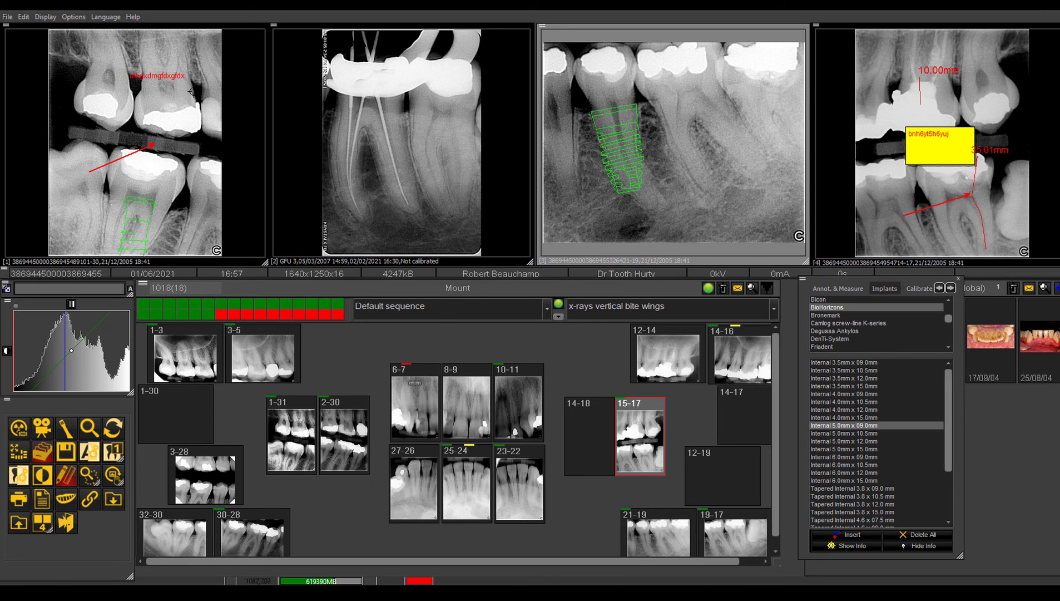